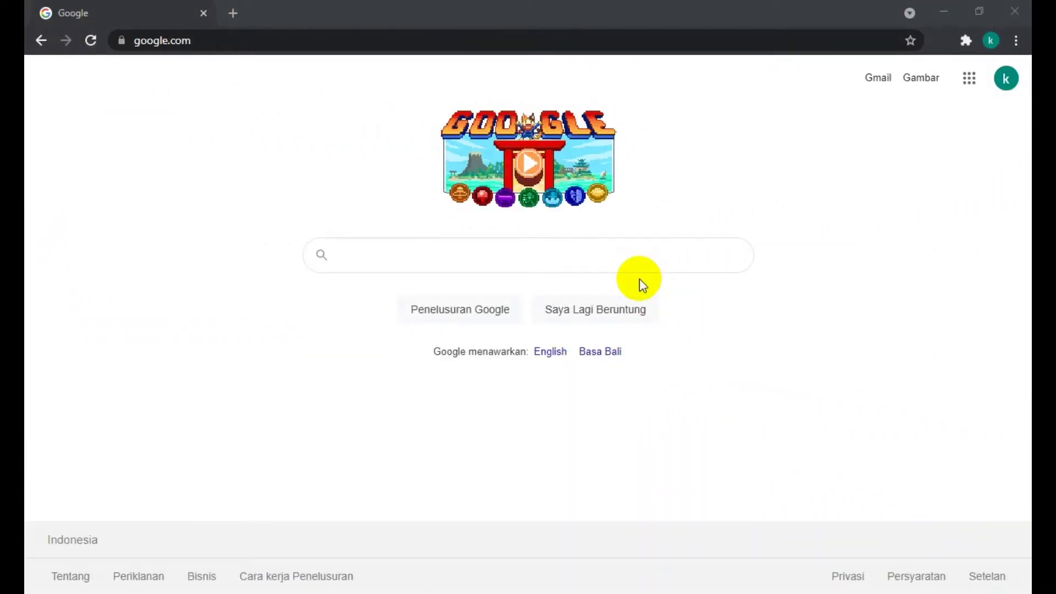
Step: Search the web for "canva" and open the Canva.com site from the results
left_click(370, 257)
left_click(371, 257)
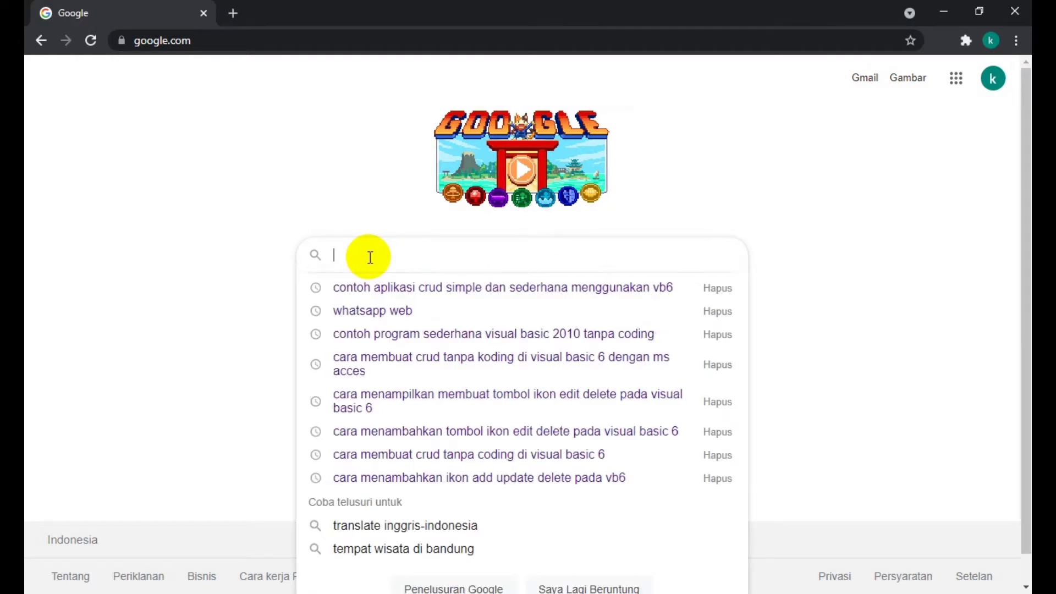
type("can")
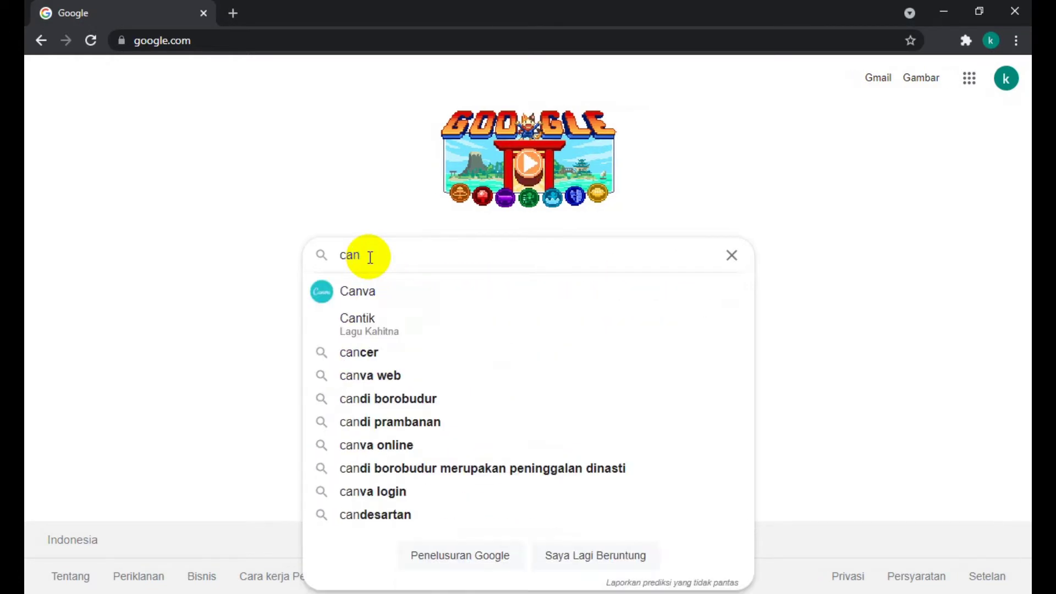
type("va")
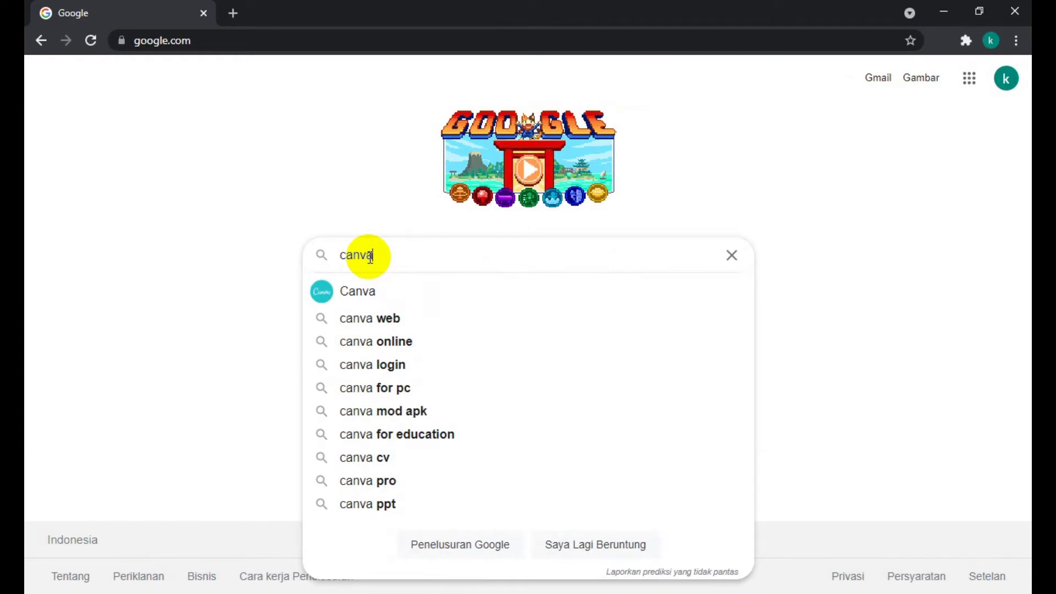
key("Return")
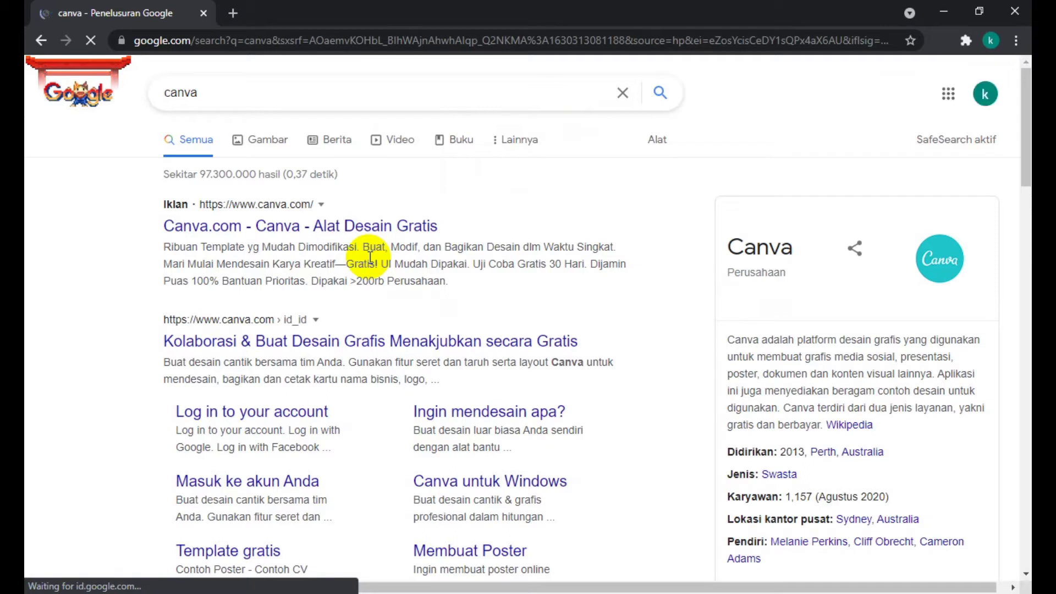
left_click(261, 235)
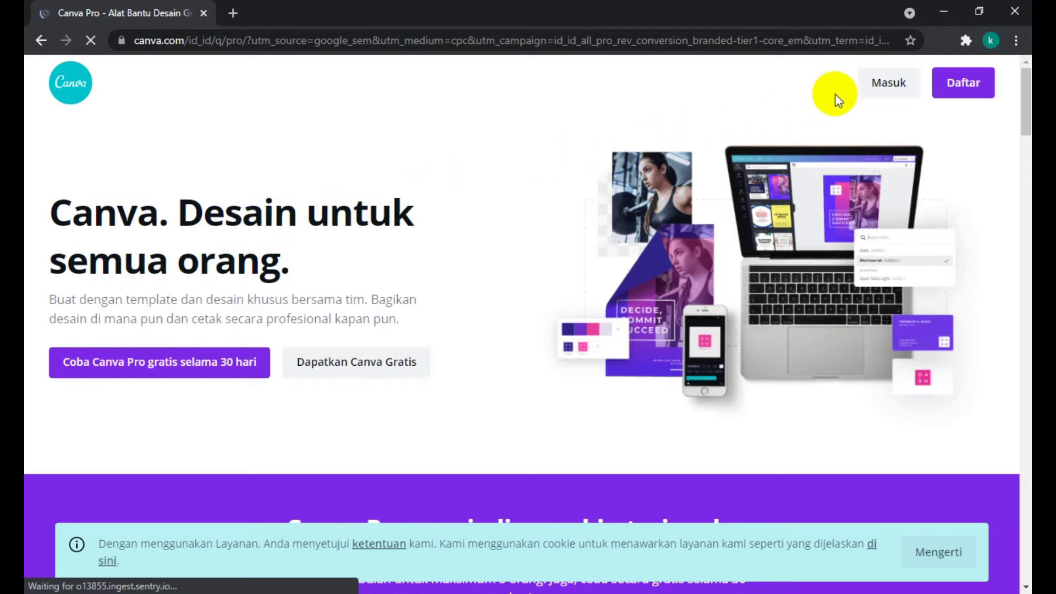
Step: Sign up for Canva with the suggested Google account and choose Guru as the purpose of use
left_click(947, 95)
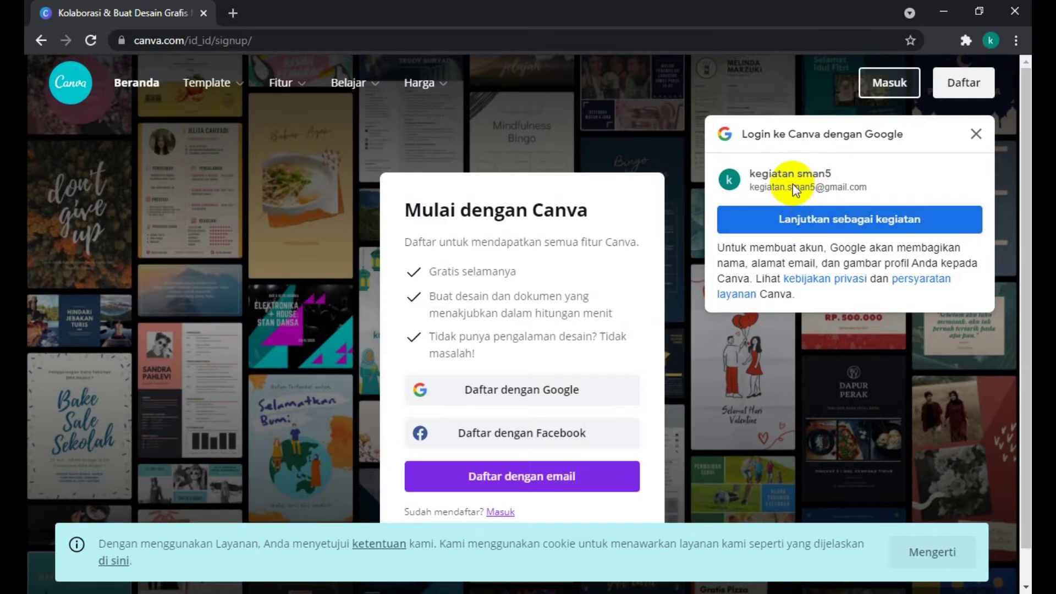
left_click(818, 223)
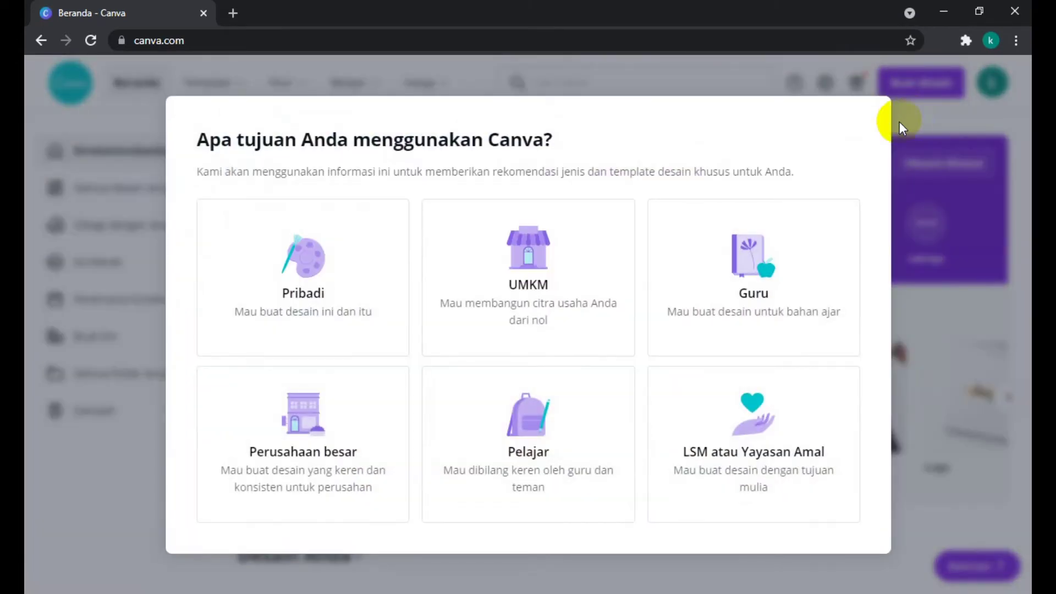
left_click(748, 279)
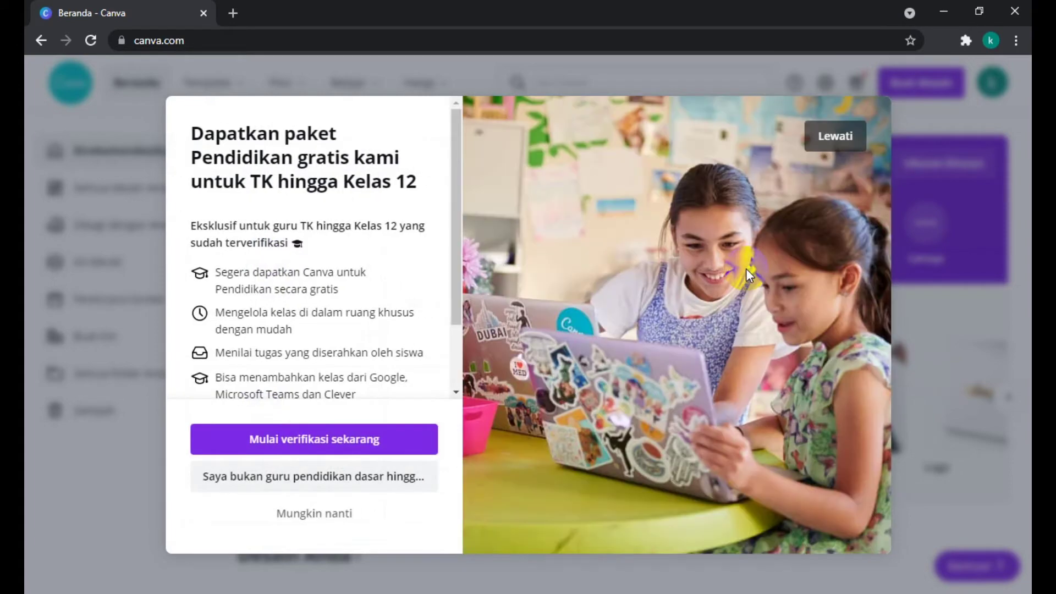
Step: Skip the education package verification and the team member invitations
left_click(835, 137)
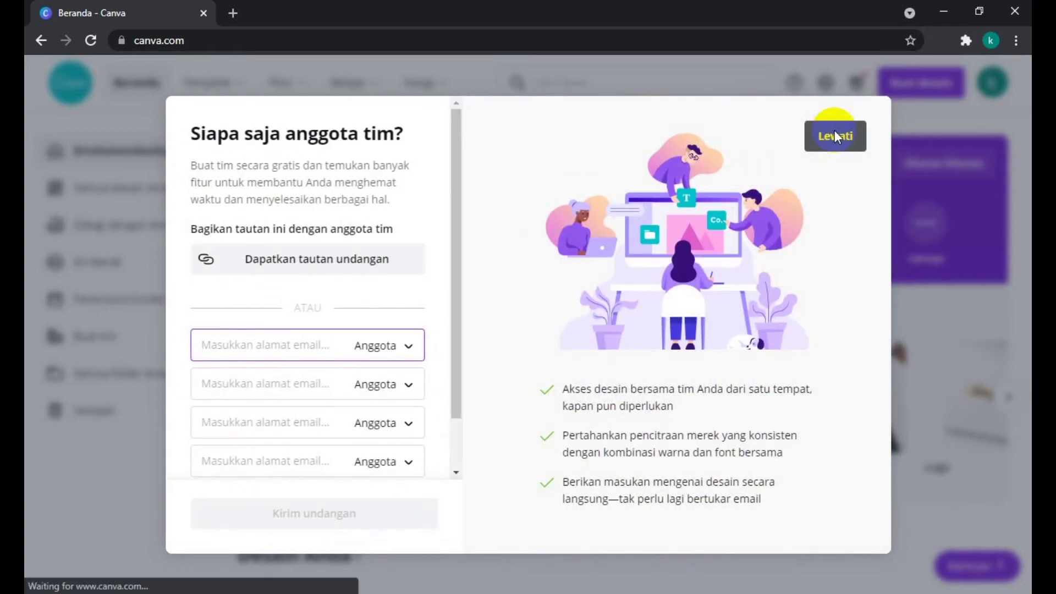
left_click(825, 136)
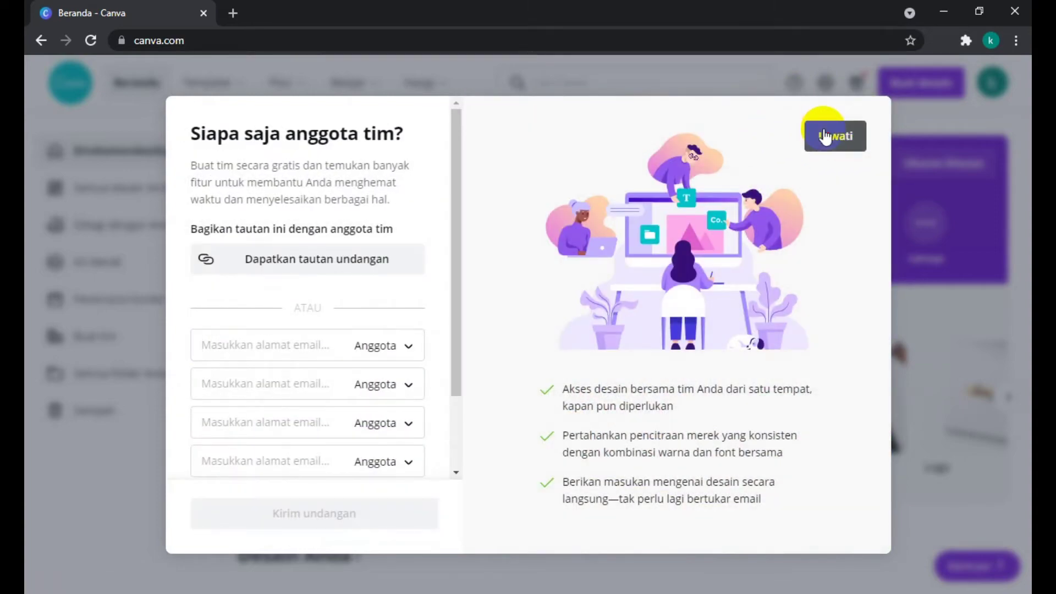
left_click(819, 136)
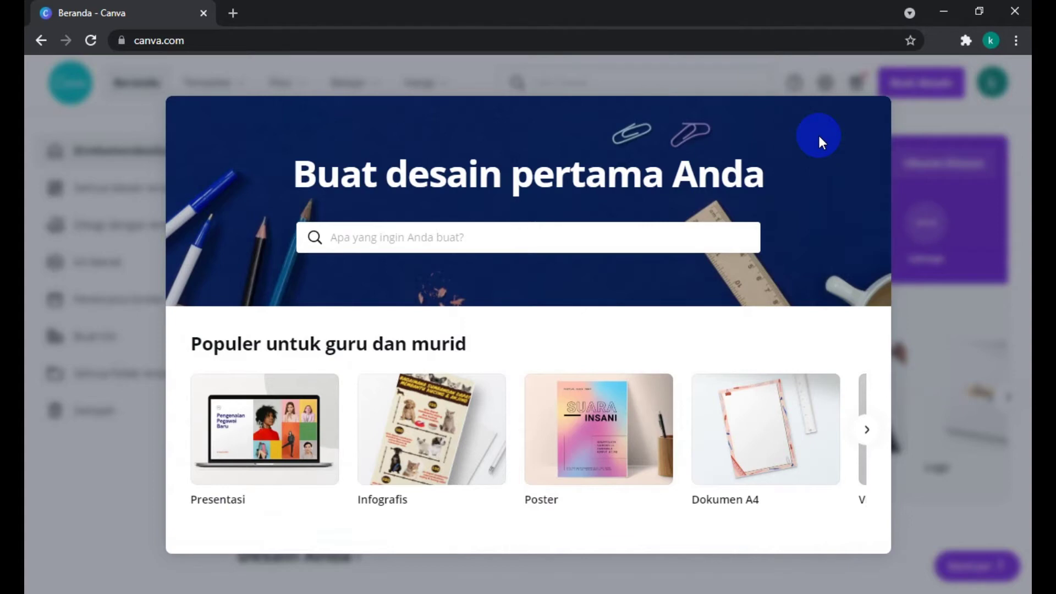
Step: Create a new Presentasi design and skip the guided tour
left_click(262, 441)
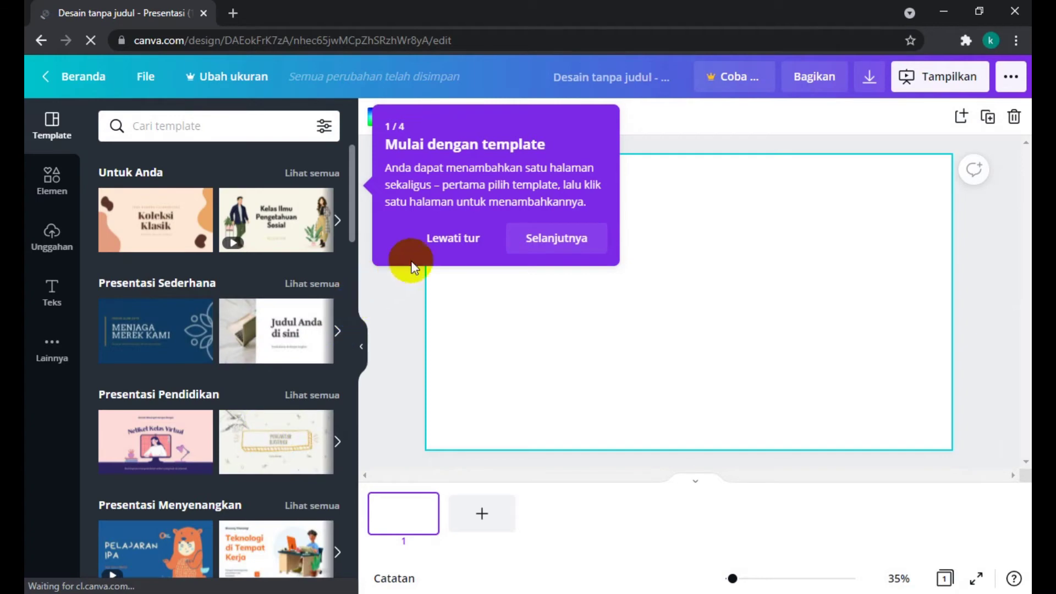
left_click(438, 238)
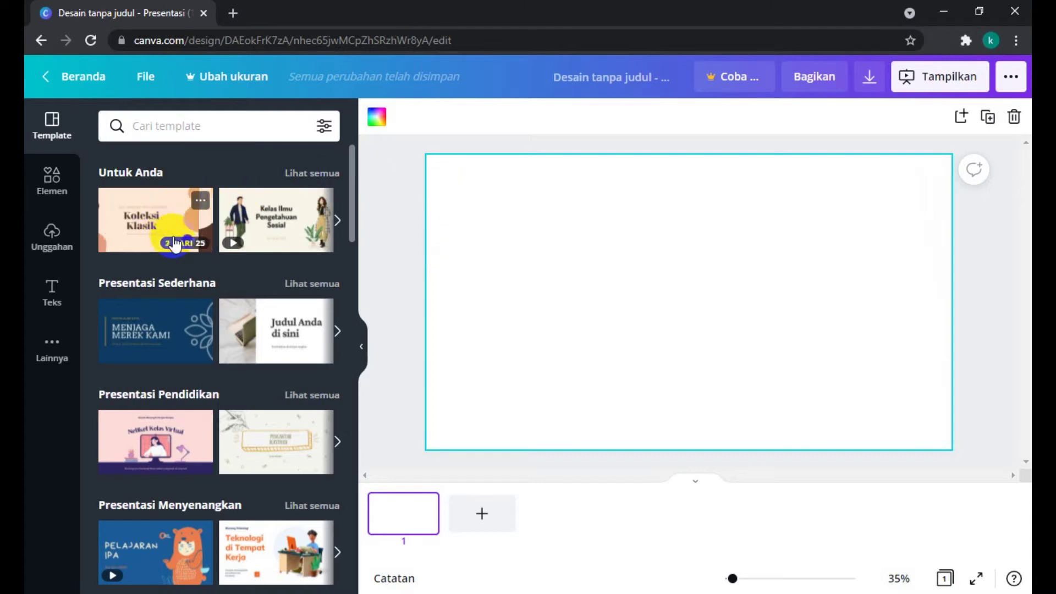
Step: Apply the Koleksi Klasik cover from the cream and brown serif template and select its title text for editing
left_click(146, 221)
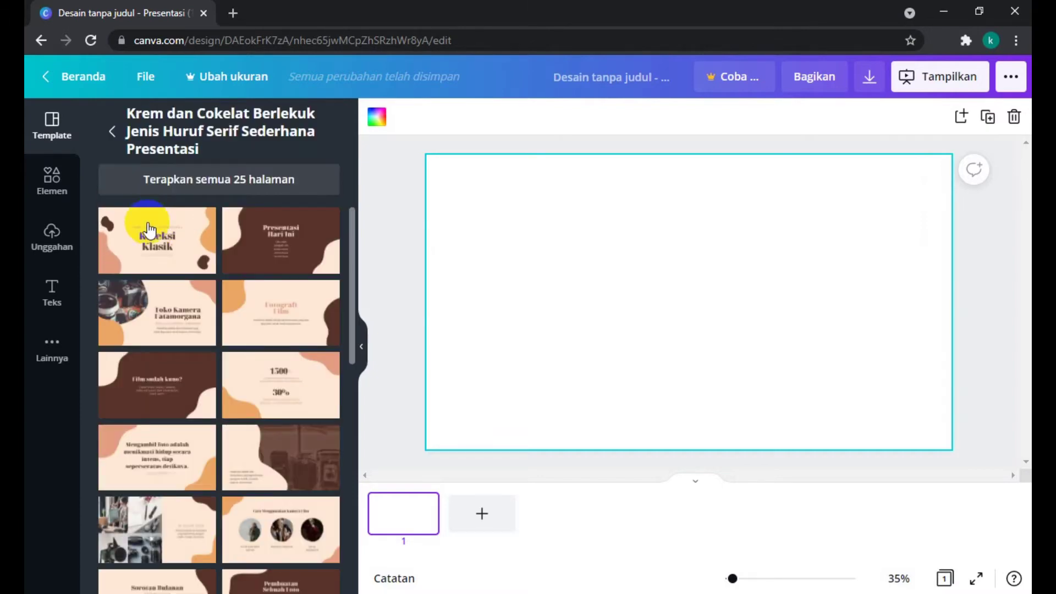
left_click(161, 255)
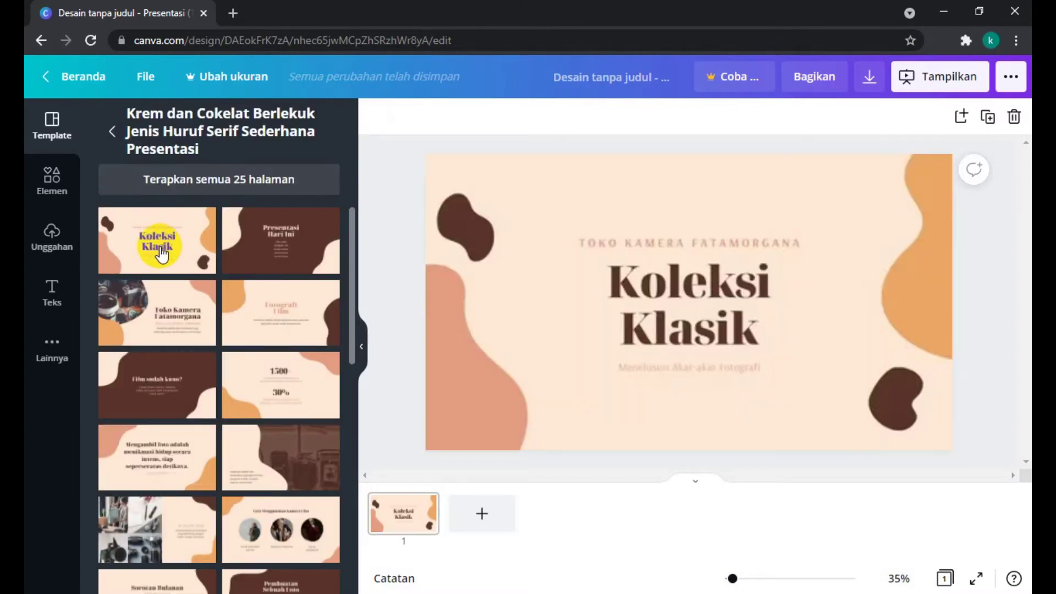
left_click(672, 300)
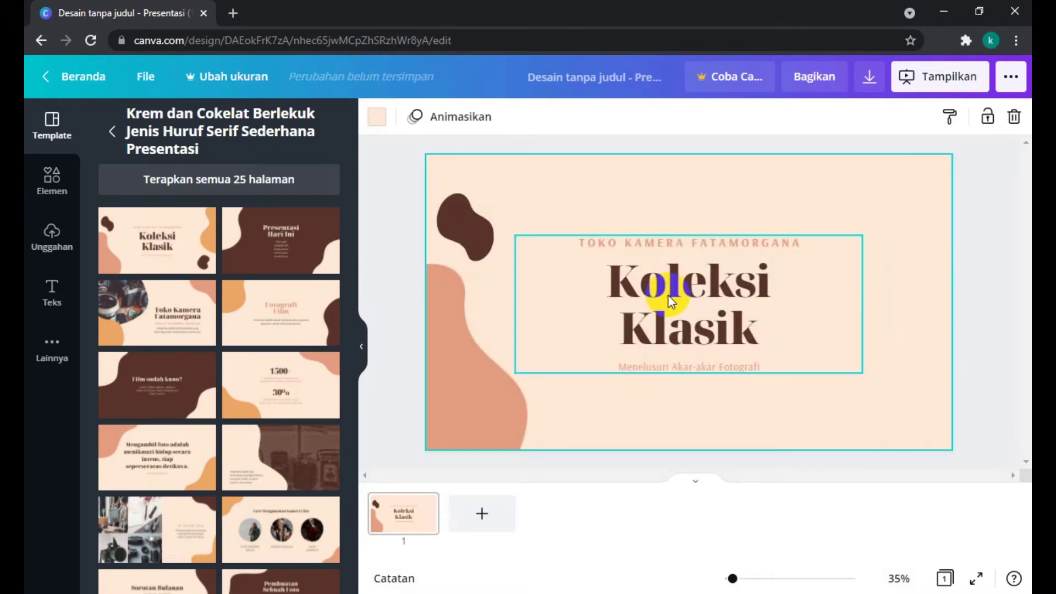
left_click(651, 288)
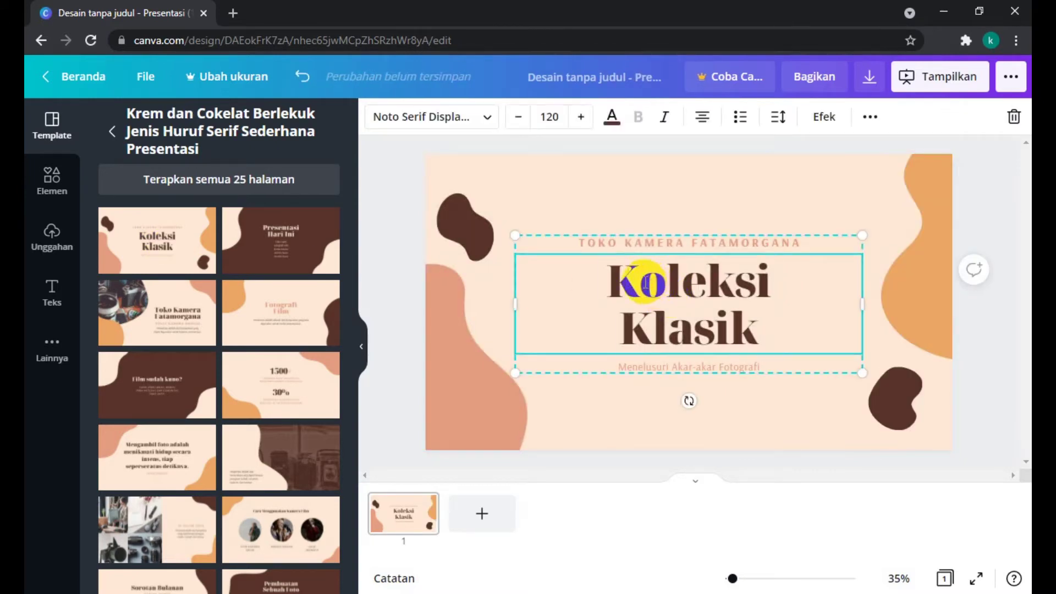
left_click(652, 287)
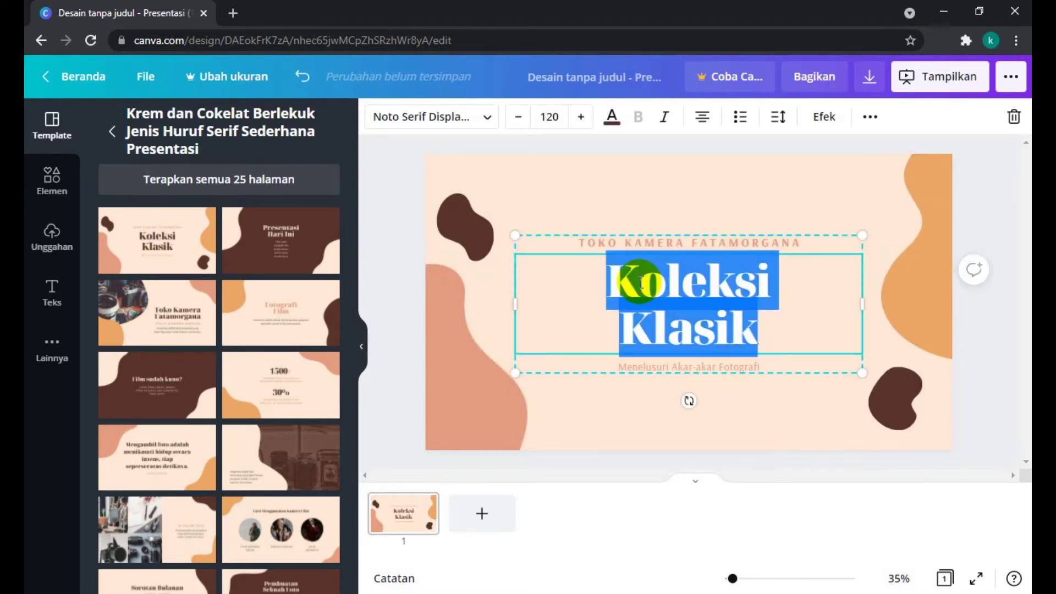
Step: Try other page layouts of the same template on the slide, including Presentasi Hari Ini and Fotografi Film
left_click(612, 241)
left_click(177, 294)
left_click(286, 259)
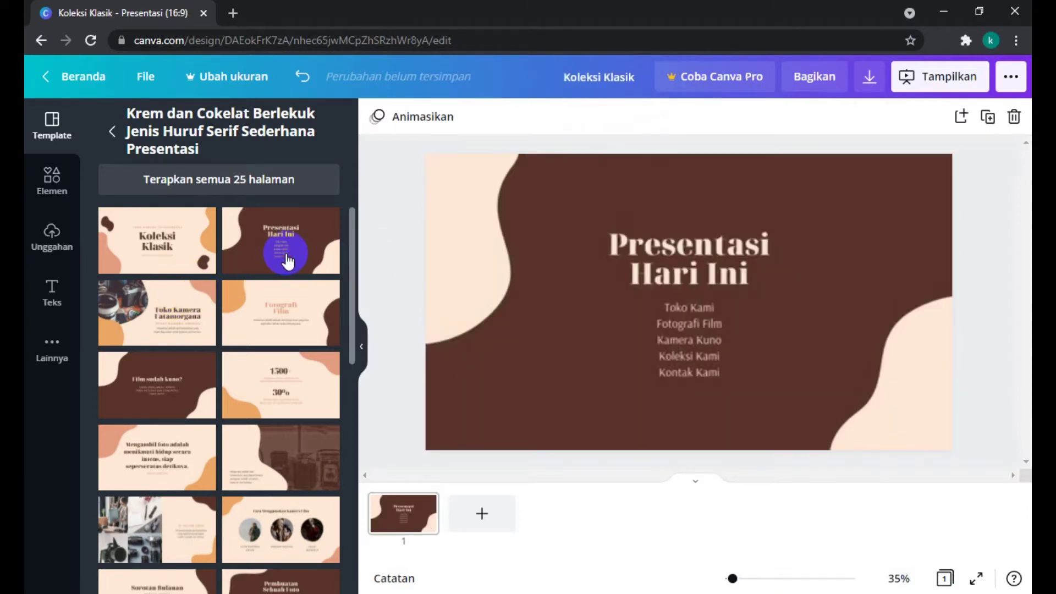
left_click(286, 307)
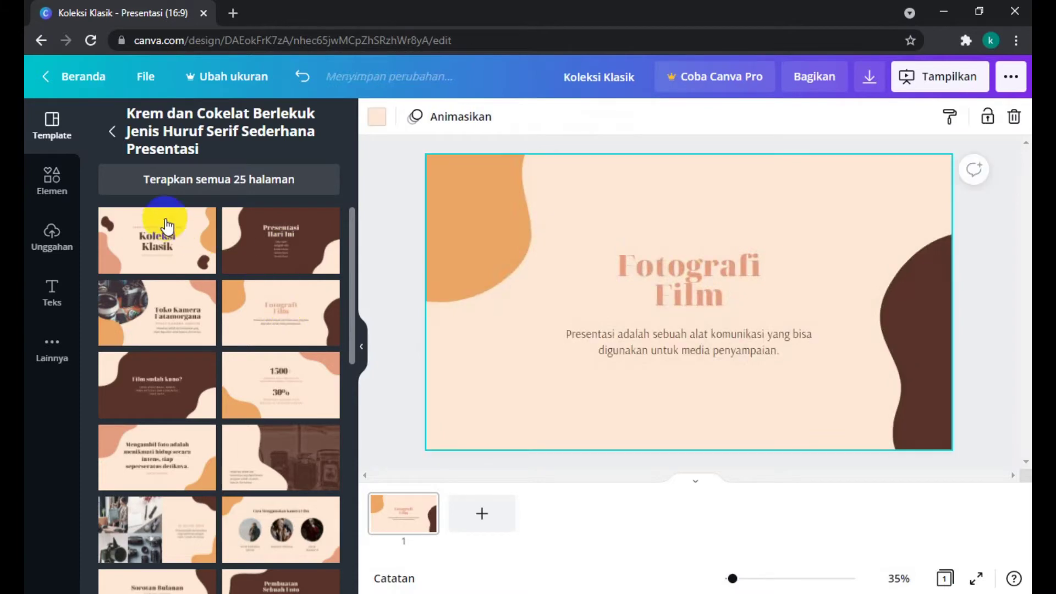
Step: Replace the slide with the Solusi Desain untuk Bisnis Anda cover from the Krem dan Hitam Presentasi Dek Presentasi template
left_click(113, 135)
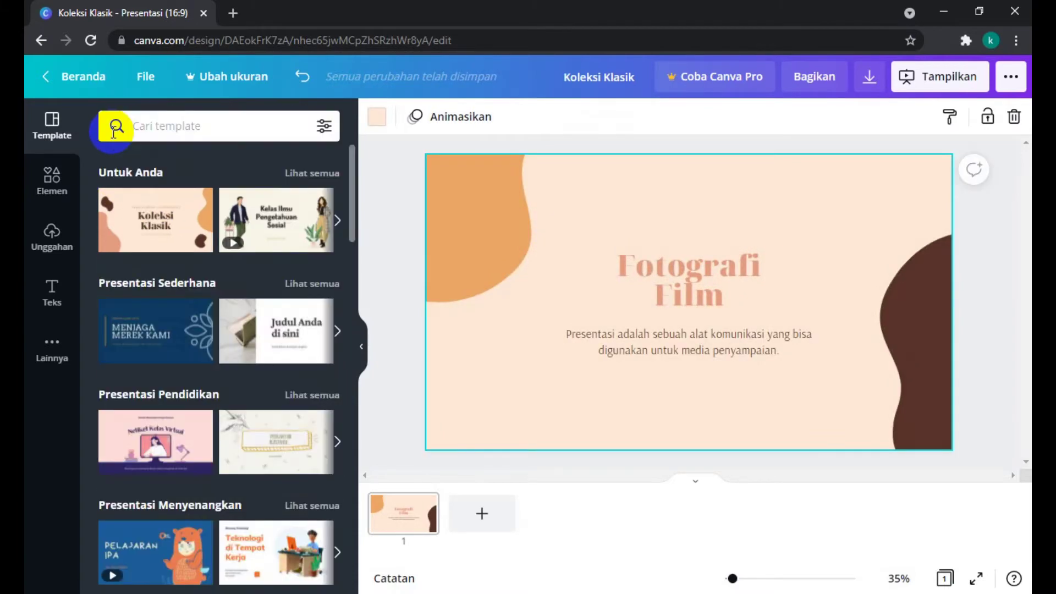
scroll(172, 317, "down", 3)
scroll(172, 318, "down", 3)
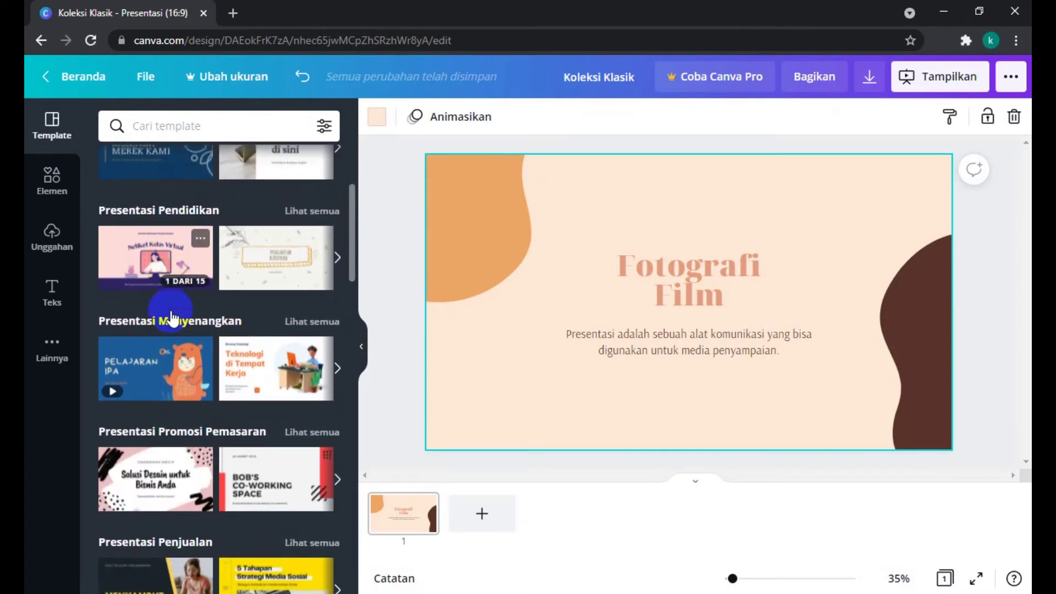
scroll(173, 318, "down", 3)
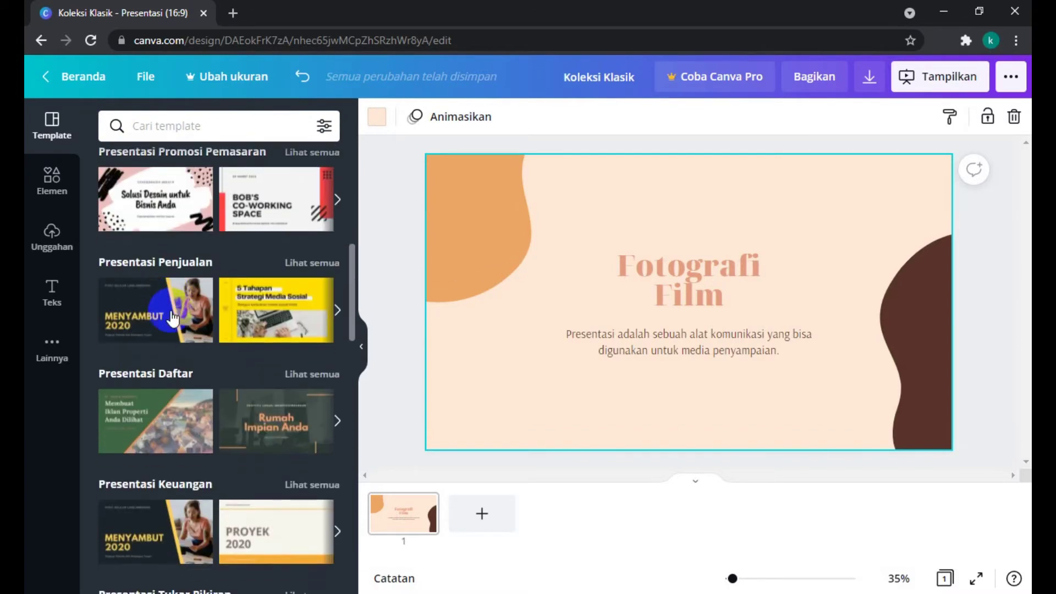
scroll(171, 317, "down", 3)
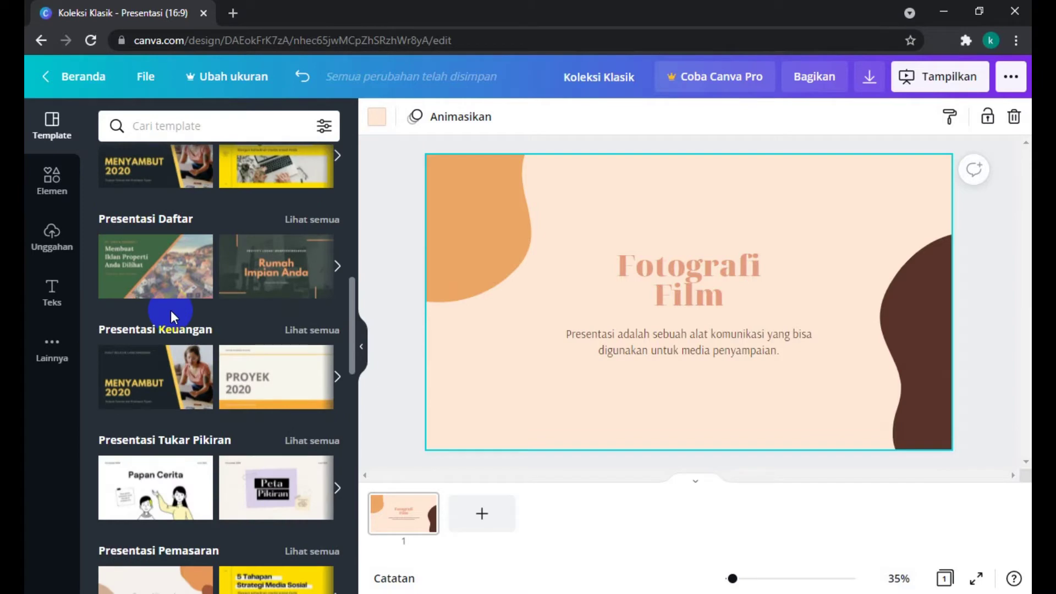
scroll(171, 311, "down", 3)
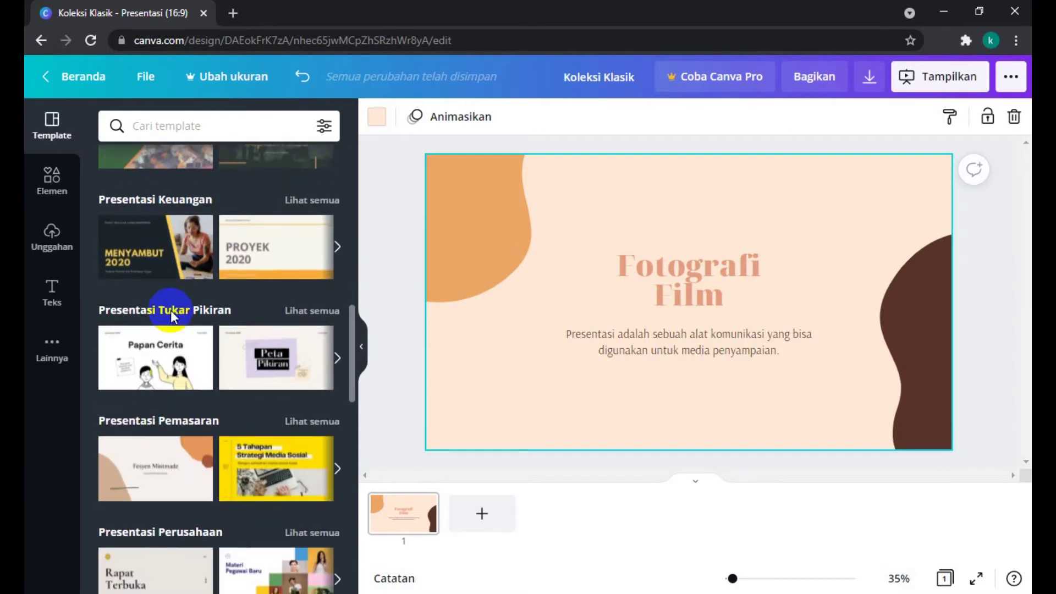
scroll(171, 315, "down", 4)
scroll(172, 318, "down", 4)
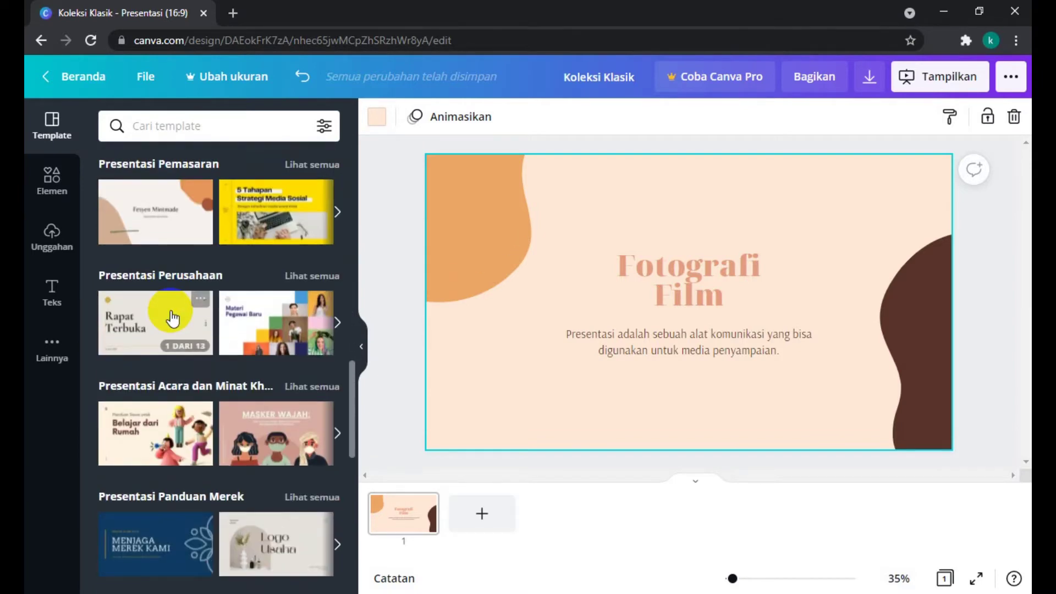
scroll(173, 318, "up", 4)
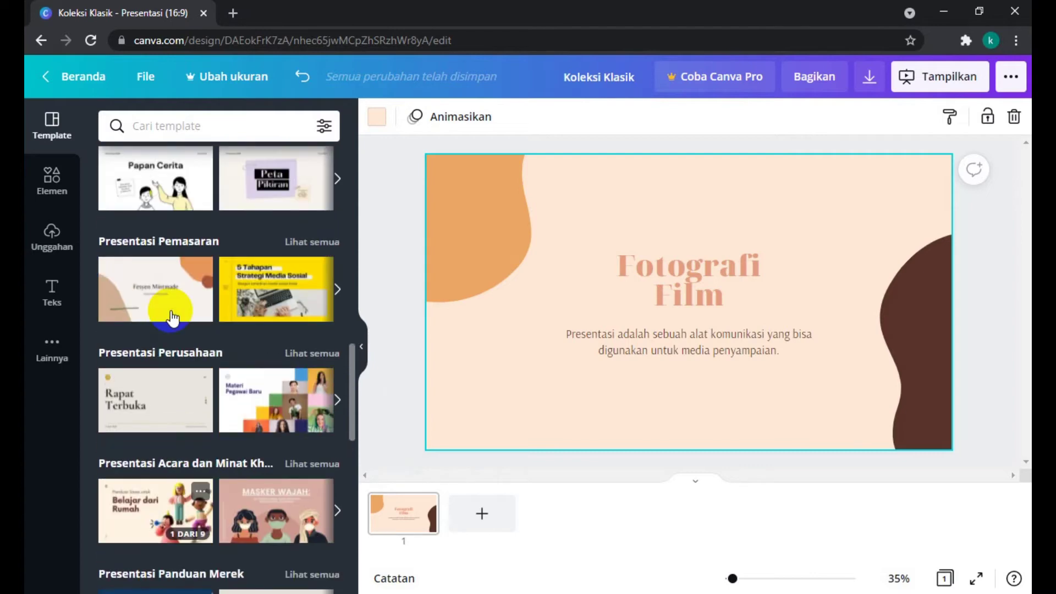
scroll(172, 318, "up", 5)
scroll(172, 318, "up", 3)
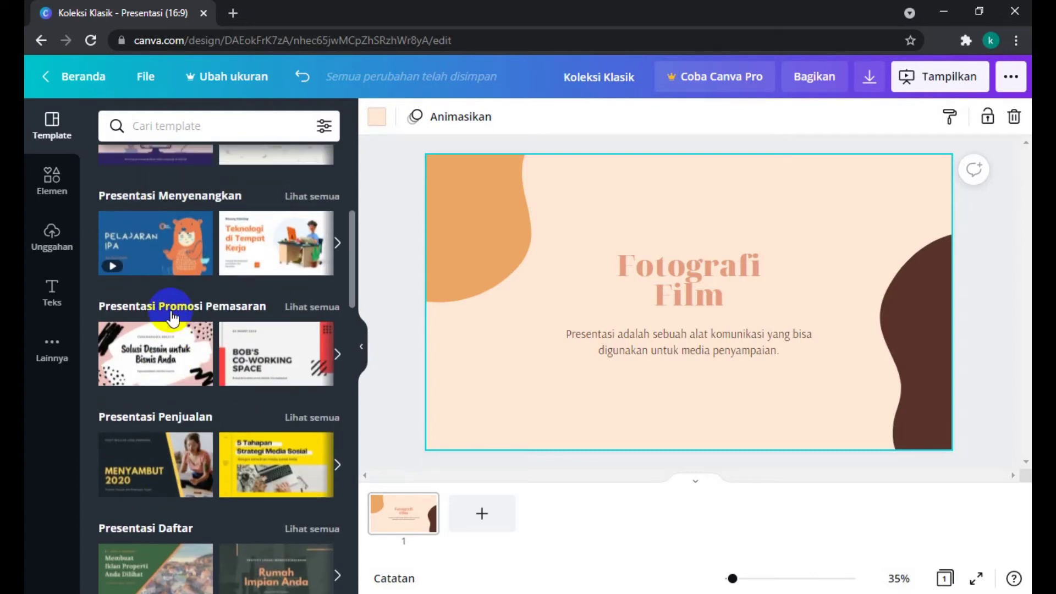
left_click(156, 354)
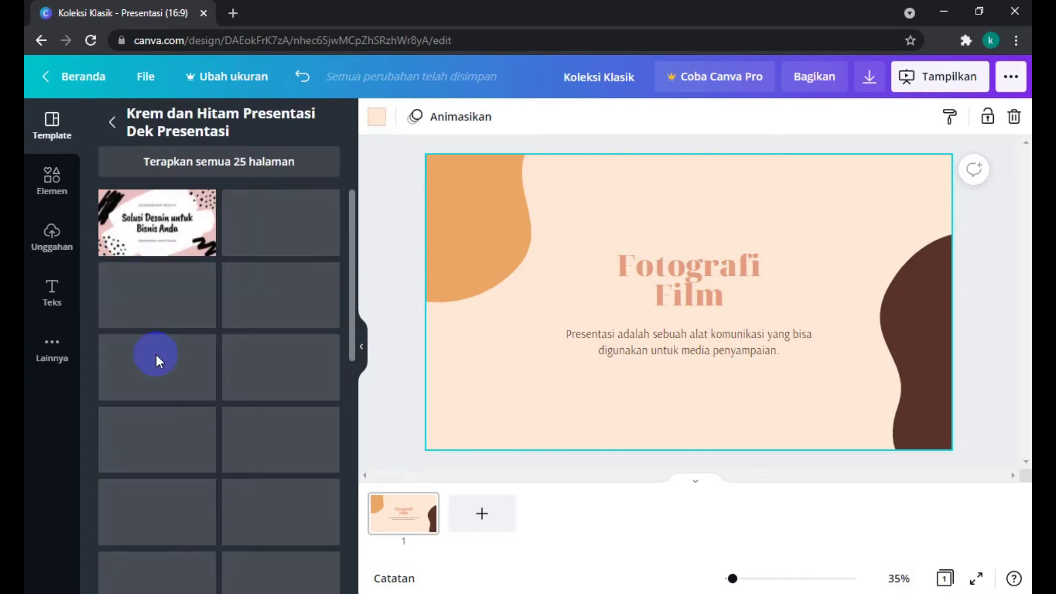
left_click(165, 219)
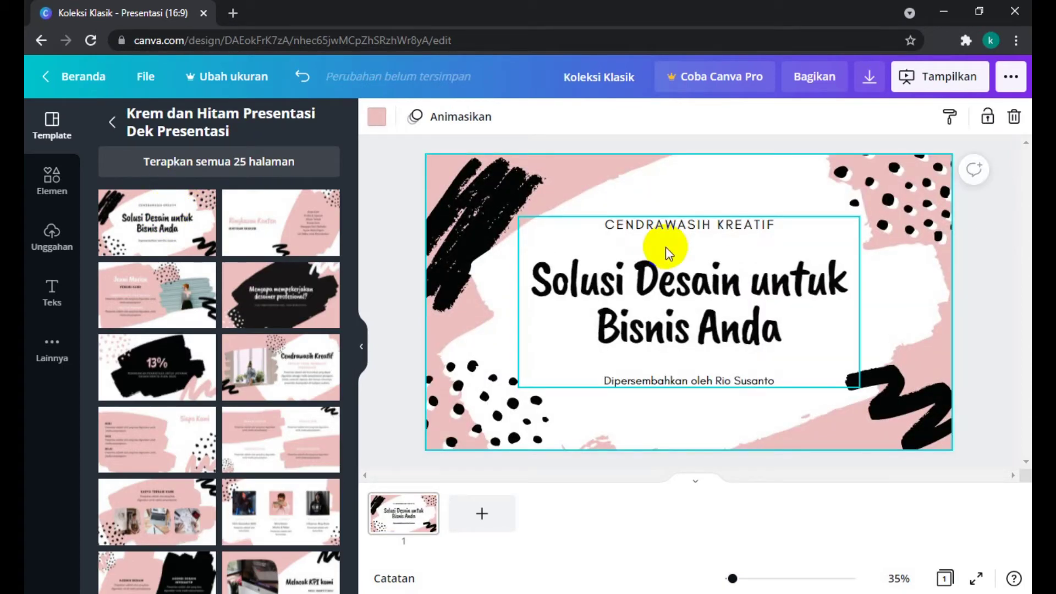
Step: Download the design as a PNG file
left_click(867, 88)
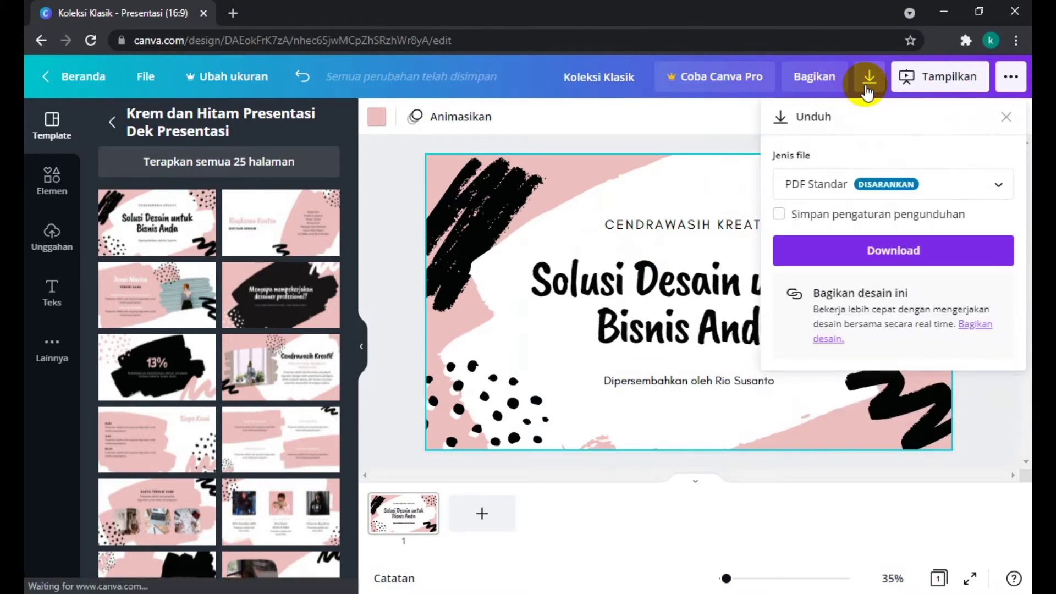
left_click(845, 188)
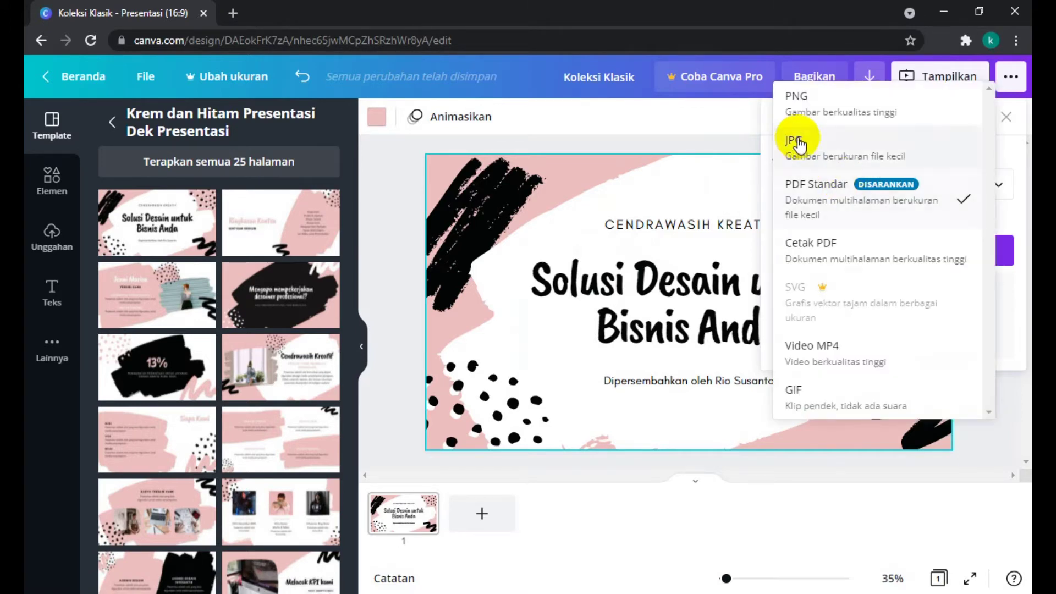
left_click(807, 114)
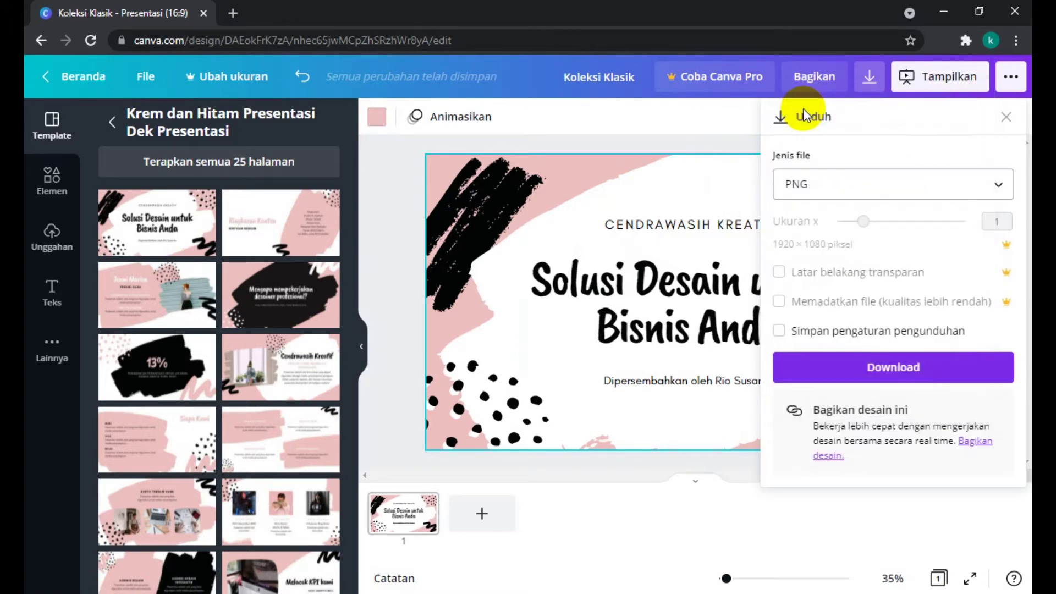
left_click(858, 376)
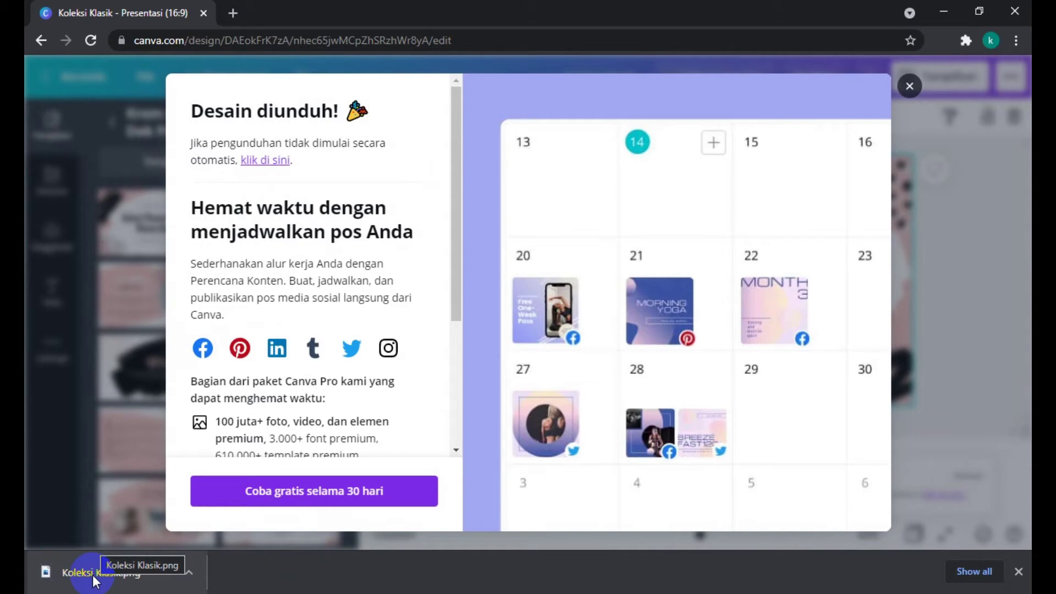
Step: Show the downloaded Koleksi Klasik.png in its folder and open it with Paint
right_click(94, 578)
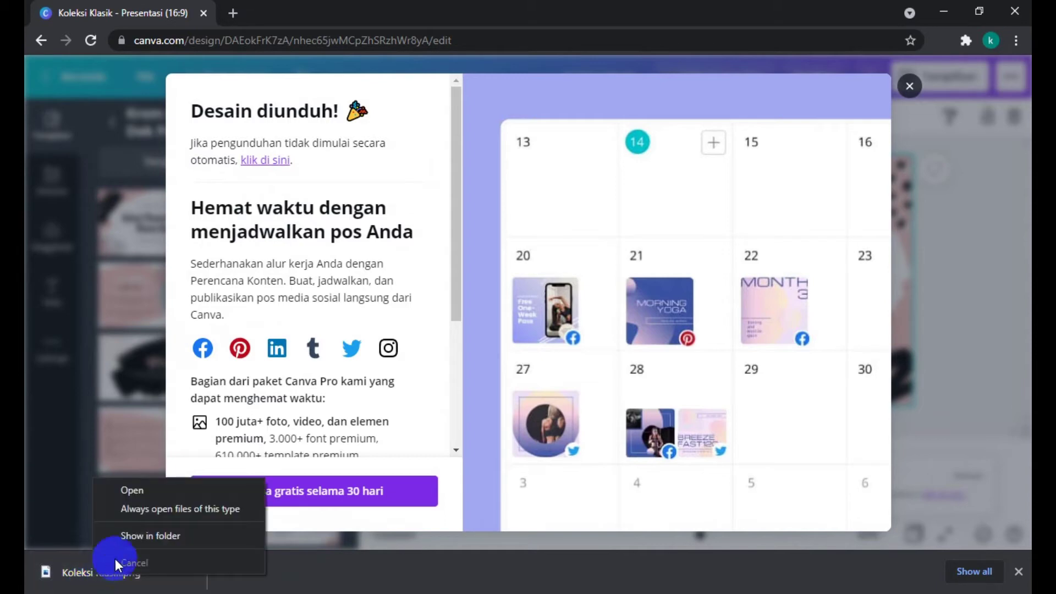
left_click(138, 543)
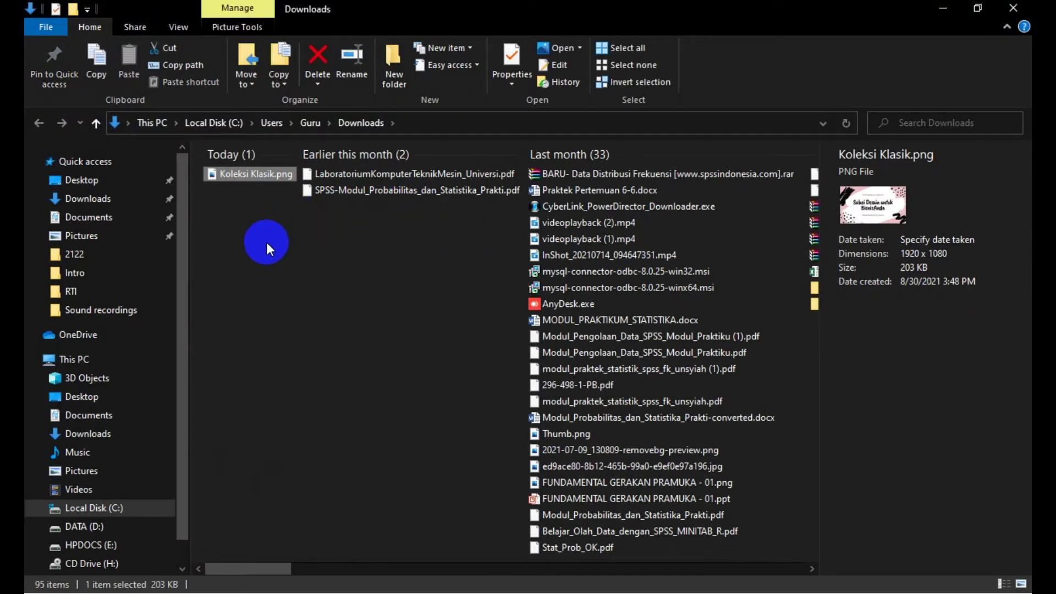
right_click(253, 174)
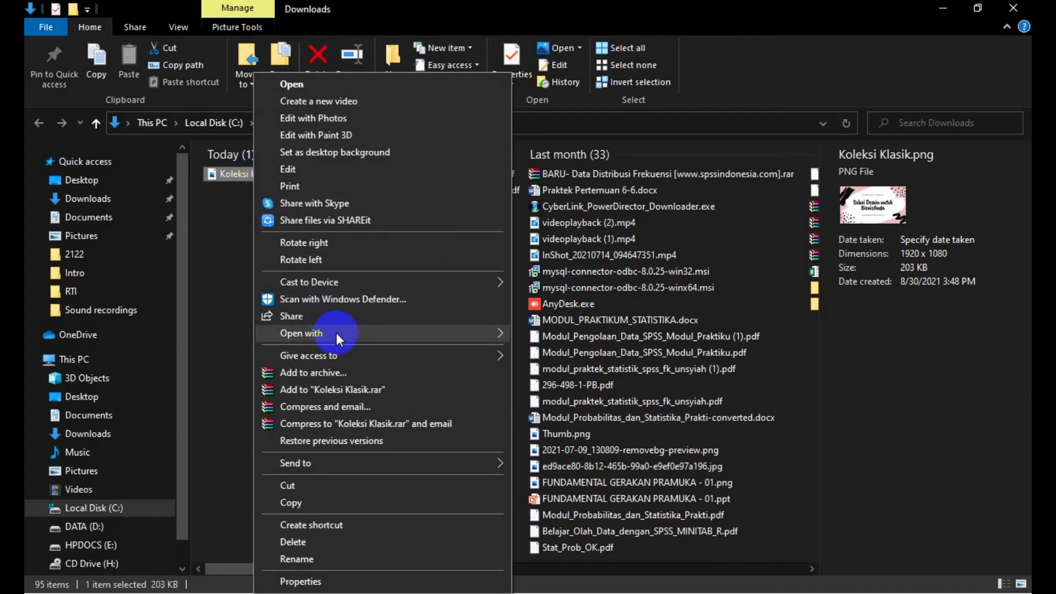
mouse_move(468, 334)
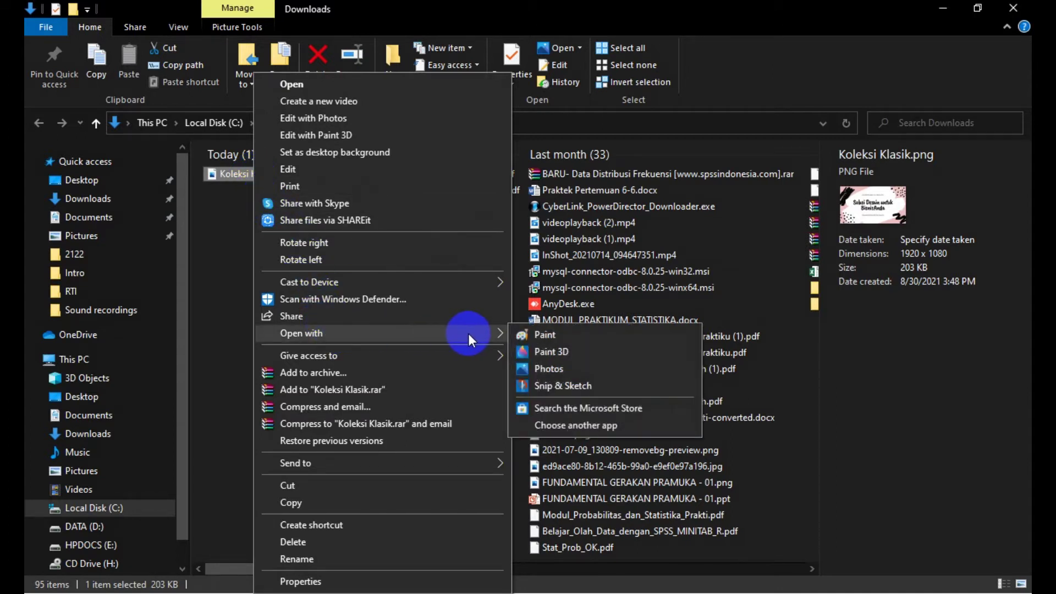
left_click(557, 335)
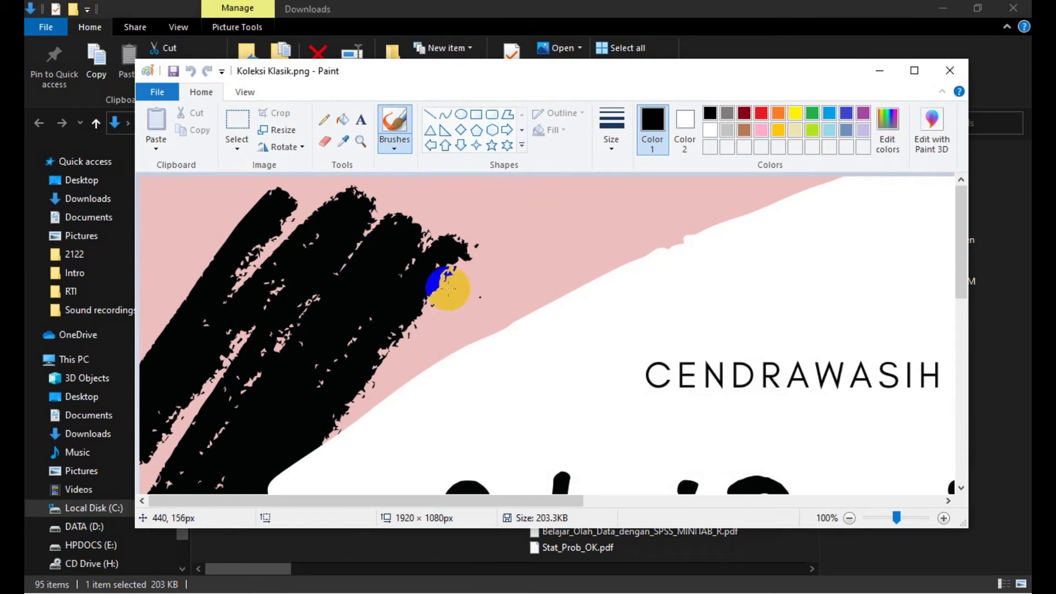
Step: Examine the exported slide image in Paint, viewing it at 50% zoom
scroll(601, 330, "down", 5)
scroll(601, 330, "up", 3)
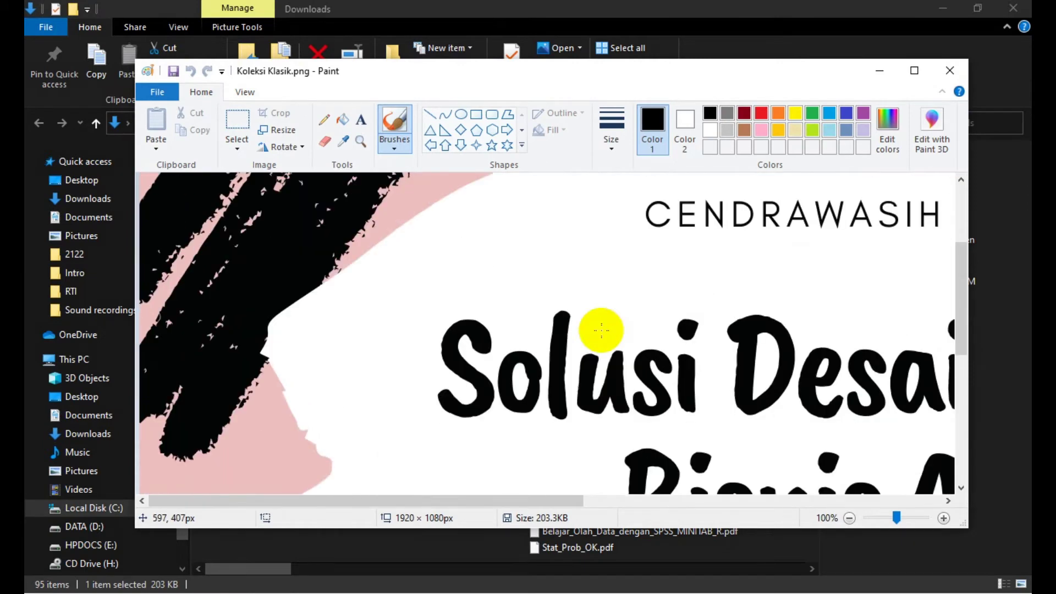
scroll(601, 330, "down", 3)
scroll(601, 330, "up", 1)
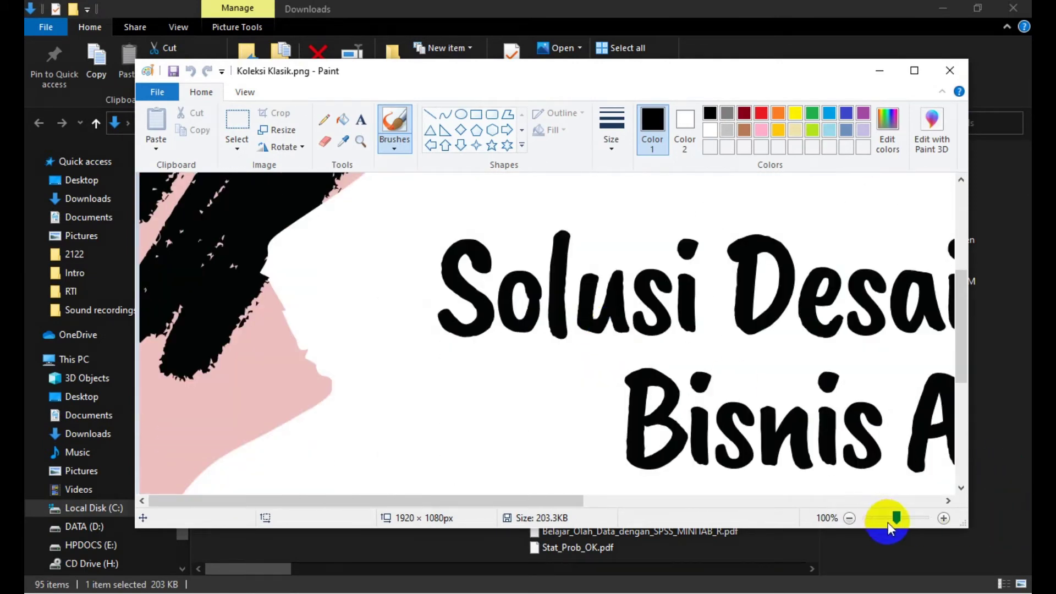
left_click_drag(897, 518, 880, 518)
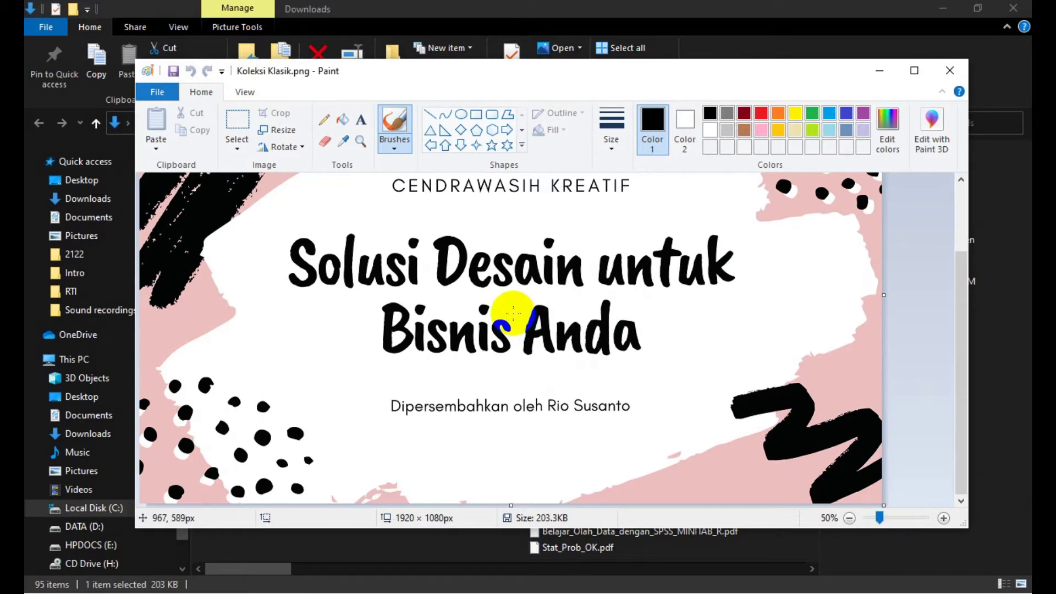
scroll(513, 249, "up", 2)
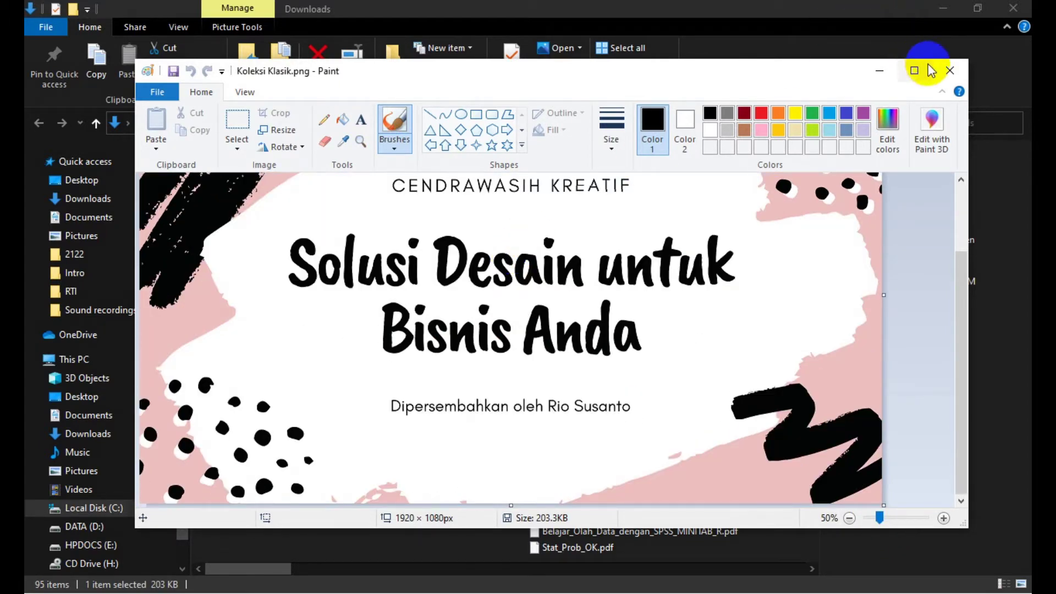
Step: Close the image in Paint, switch back to the Canva design and dismiss the download message
left_click(954, 72)
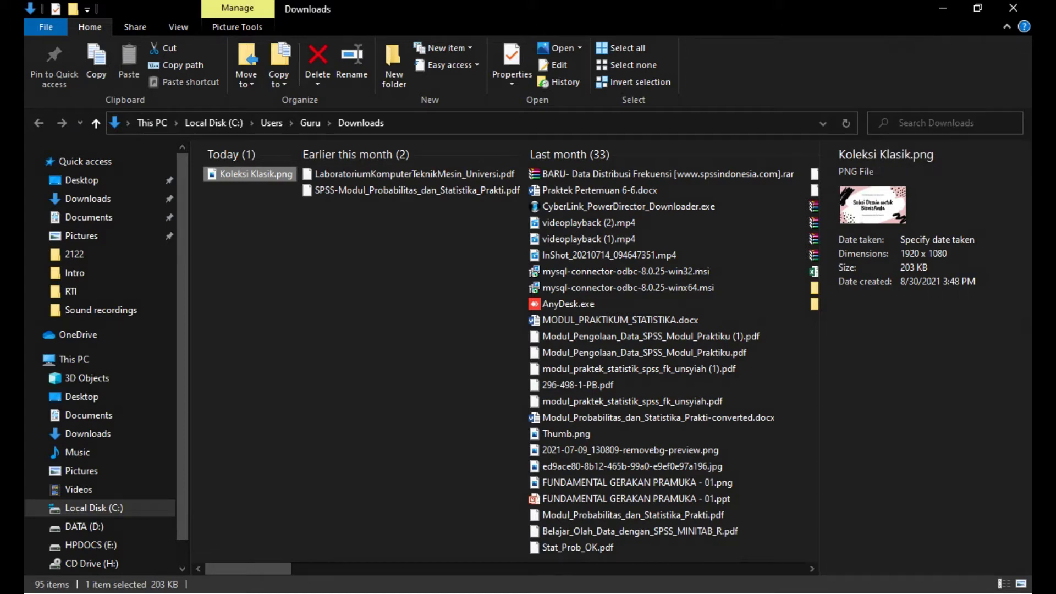
key("alt+Tab")
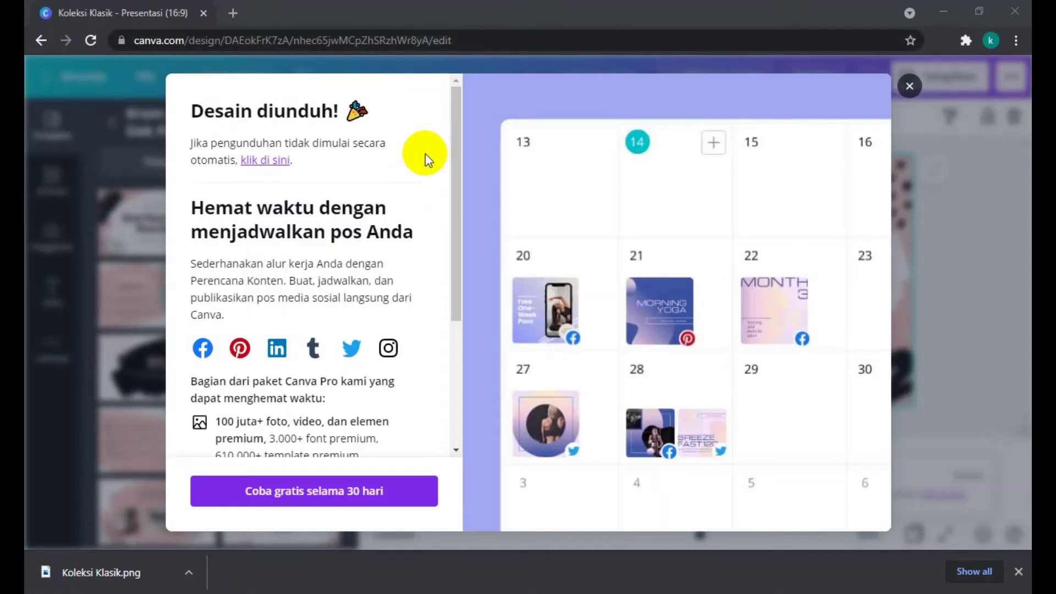
left_click(910, 87)
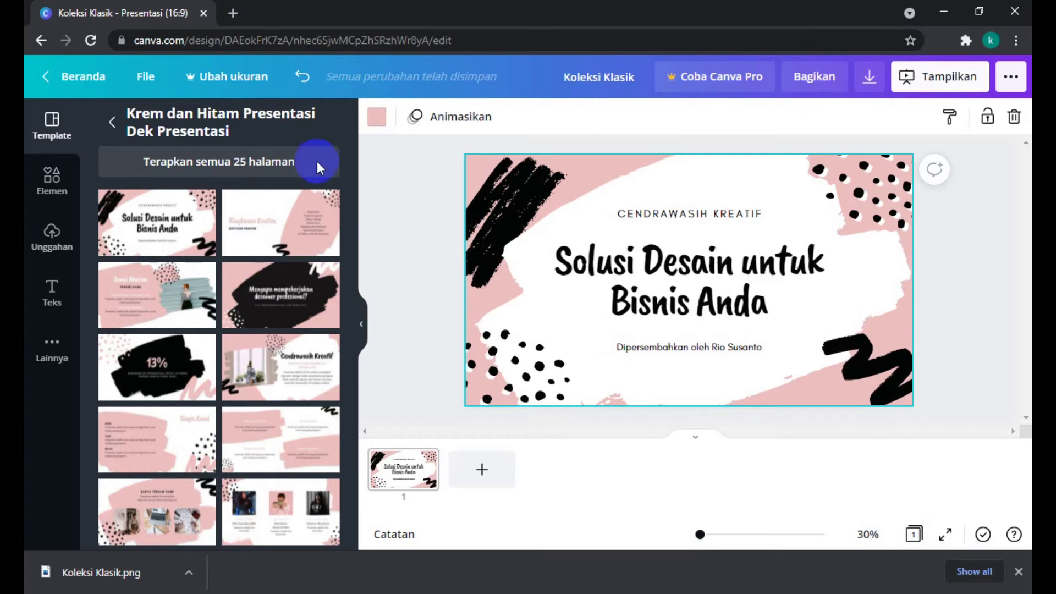
Step: Look through the available elements, the media uploads area and the ready-made text combinations offered for the slide
left_click(48, 190)
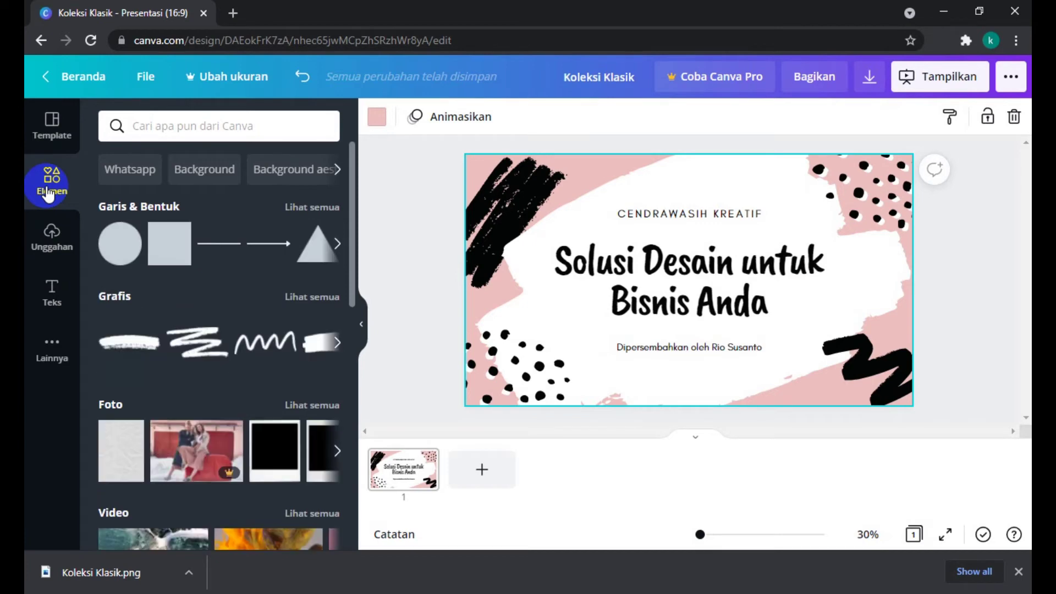
left_click(49, 251)
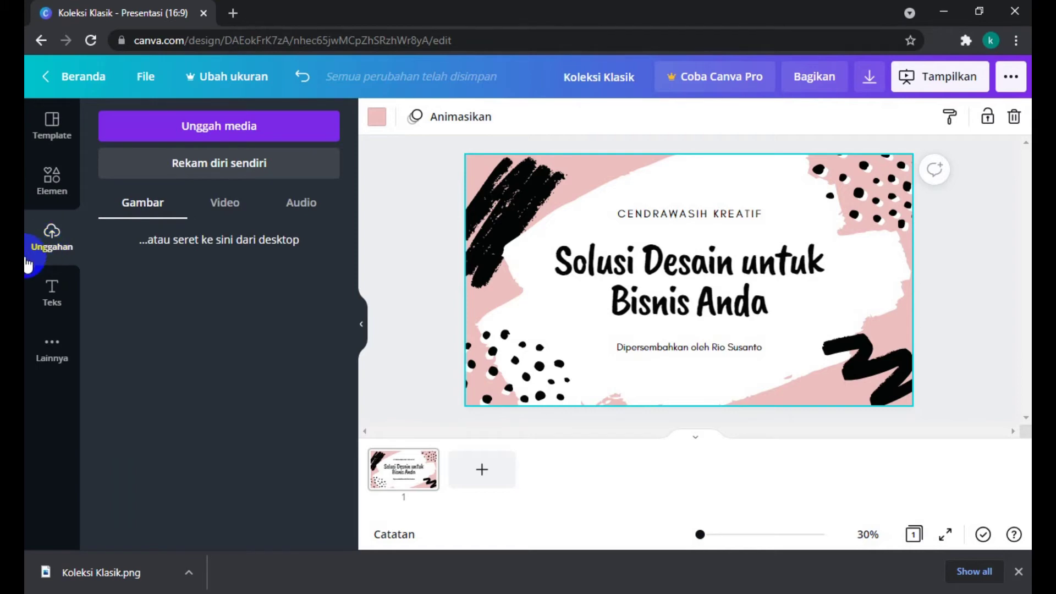
left_click(55, 297)
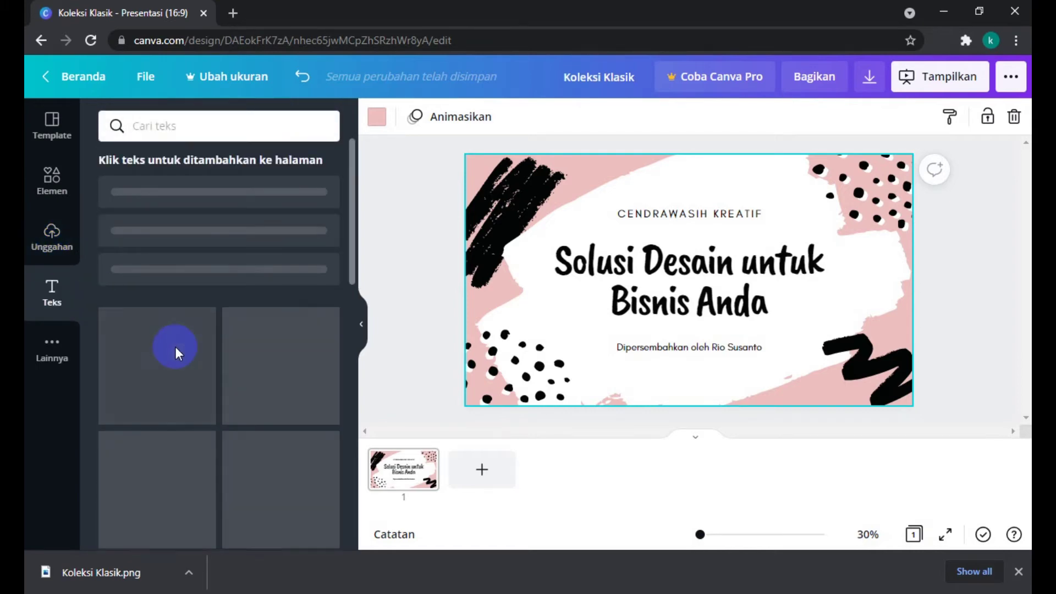
scroll(176, 352, "down", 2)
scroll(176, 352, "down", 6)
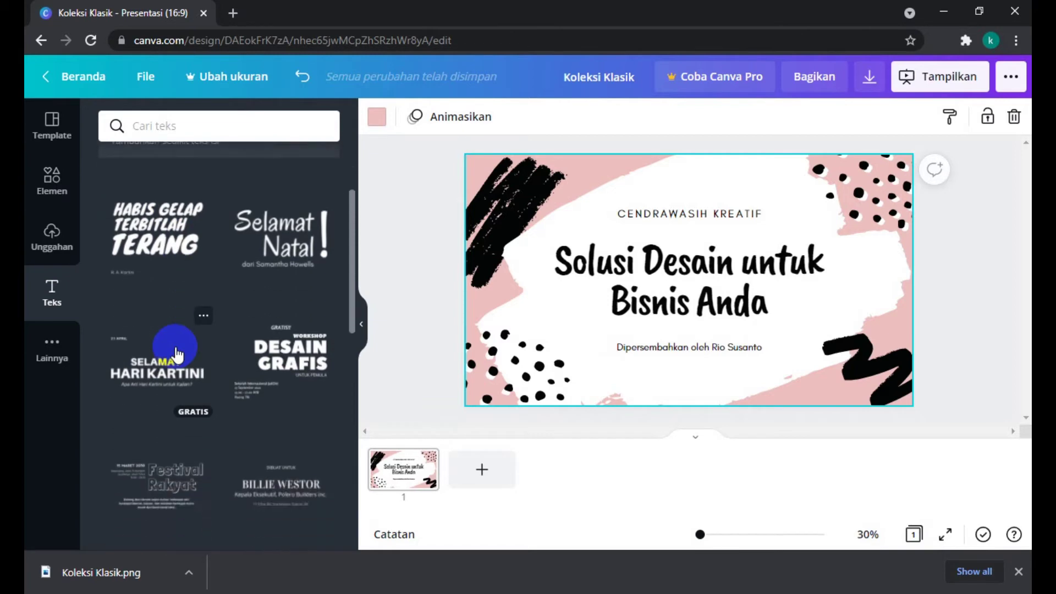
scroll(176, 353, "down", 3)
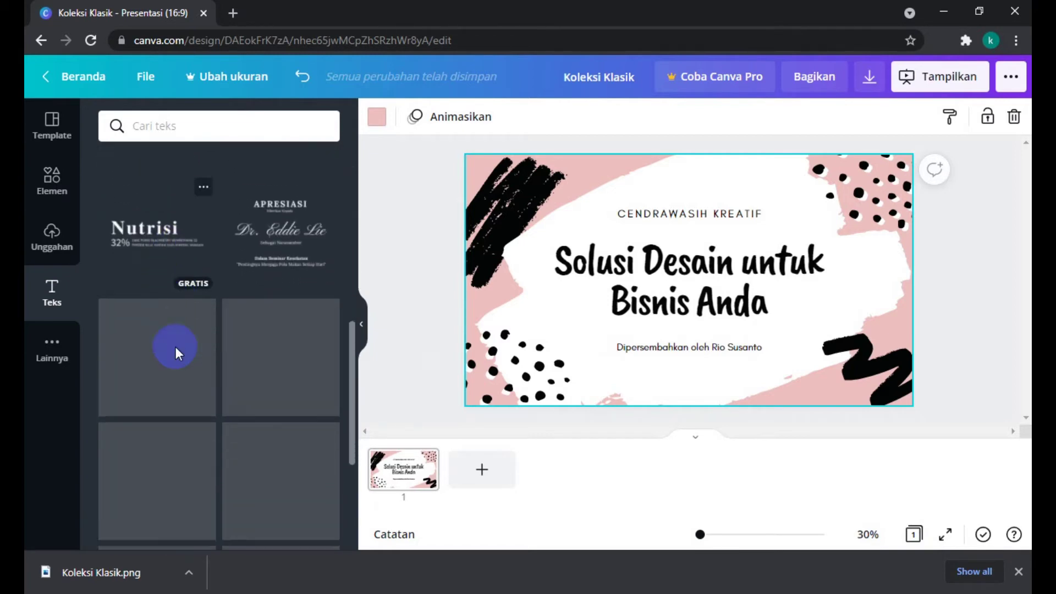
scroll(177, 355, "down", 4)
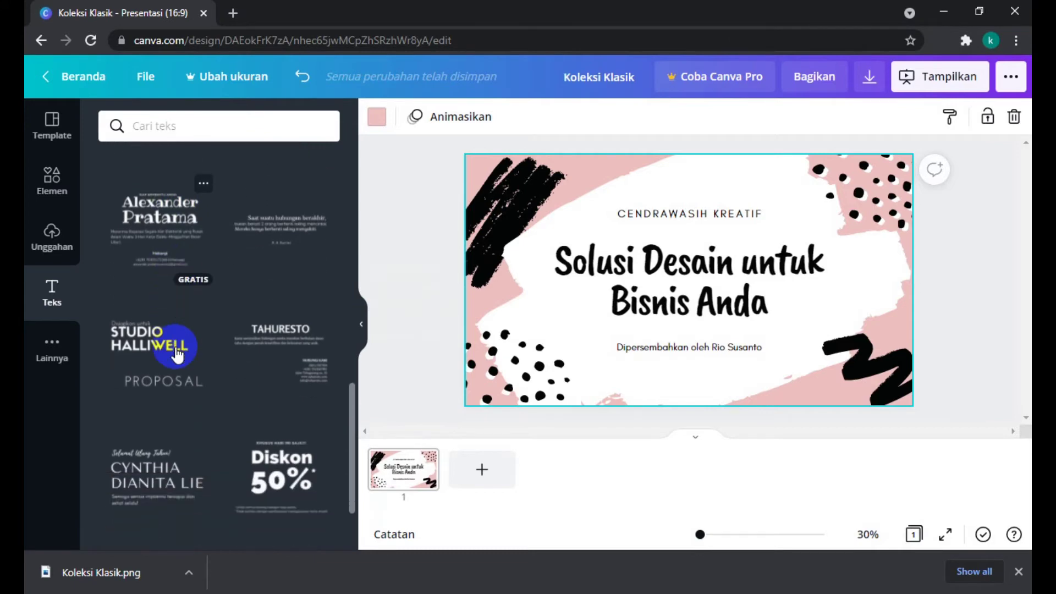
scroll(177, 354, "down", 2)
scroll(177, 355, "down", 4)
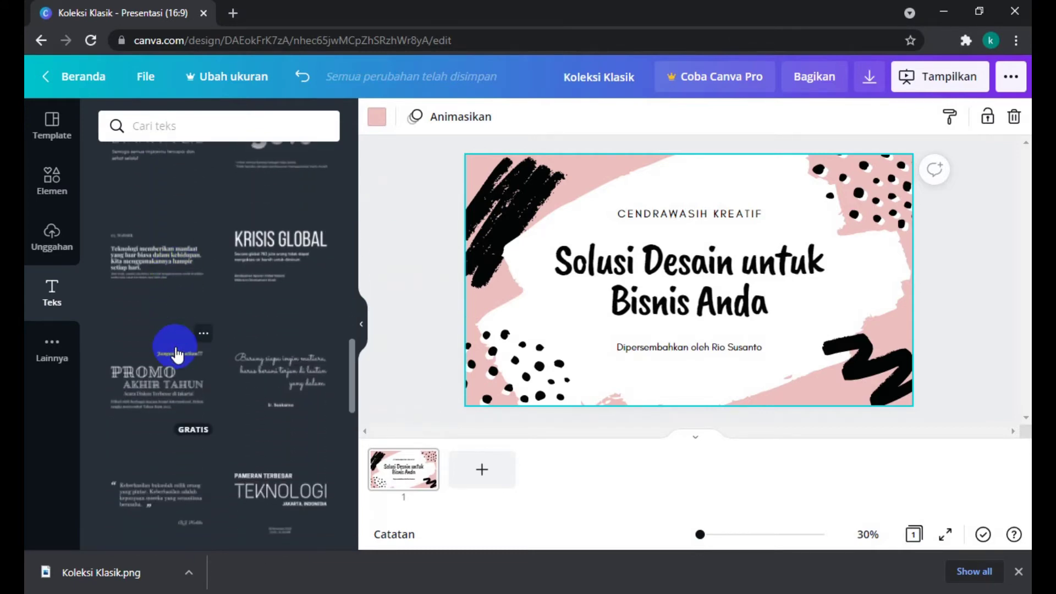
scroll(177, 355, "down", 1)
scroll(177, 355, "down", 5)
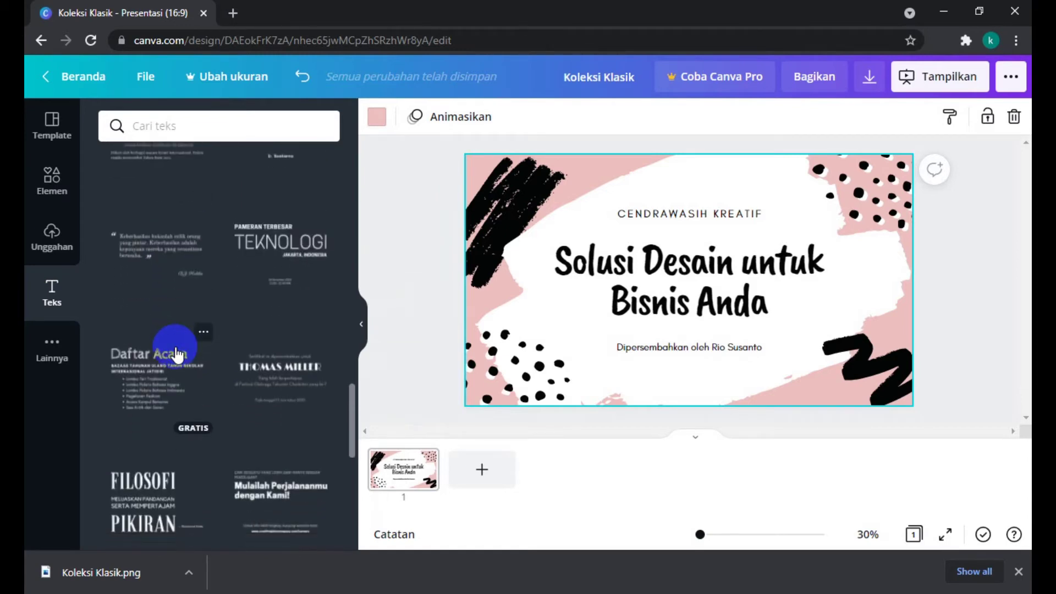
scroll(177, 355, "down", 5)
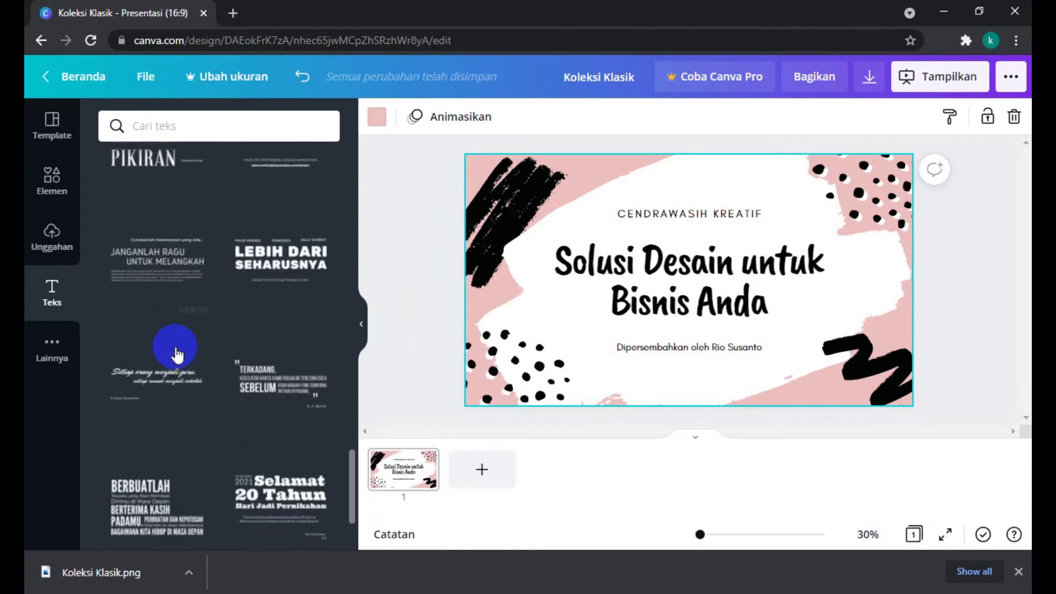
scroll(178, 355, "down", 3)
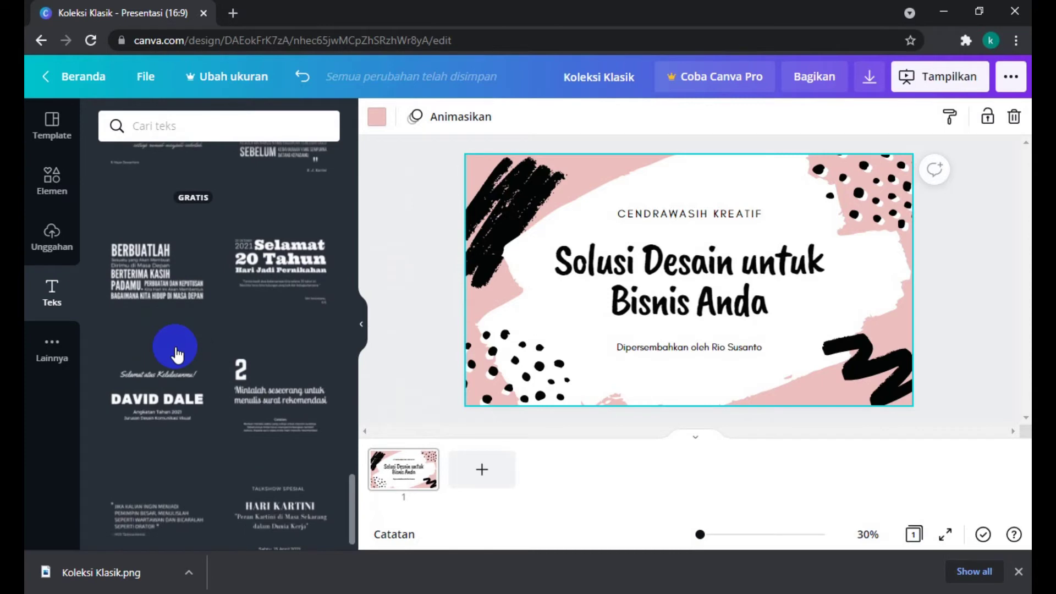
scroll(177, 355, "down", 5)
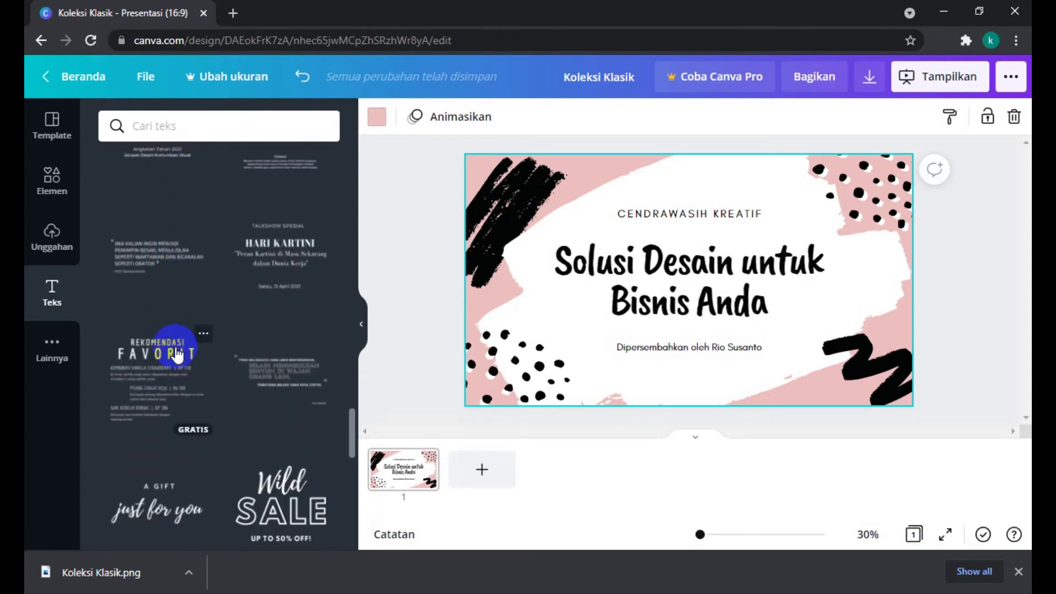
scroll(177, 354, "down", 3)
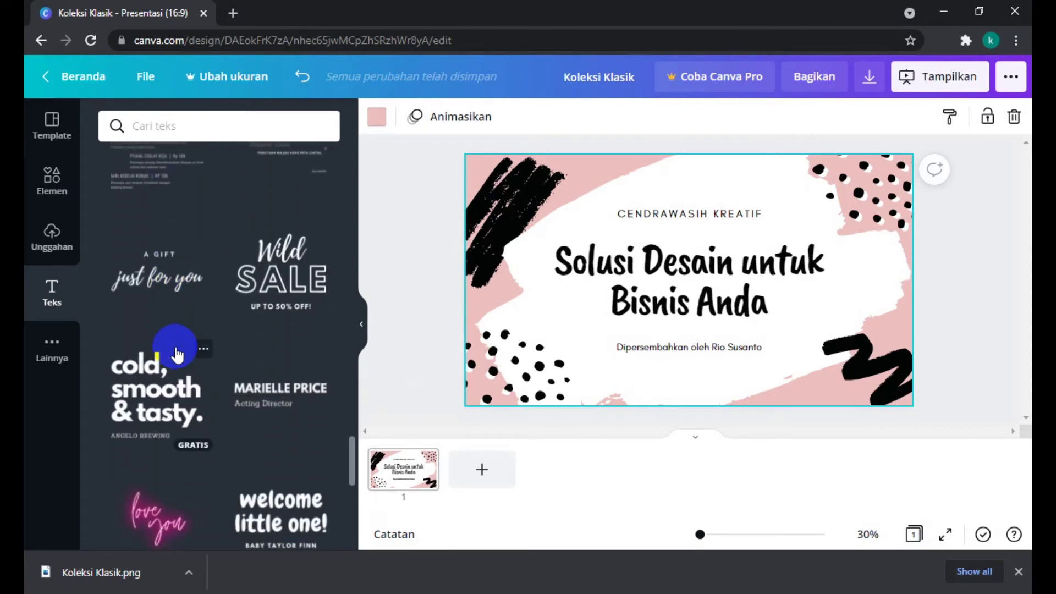
scroll(177, 355, "down", 3)
scroll(177, 355, "down", 5)
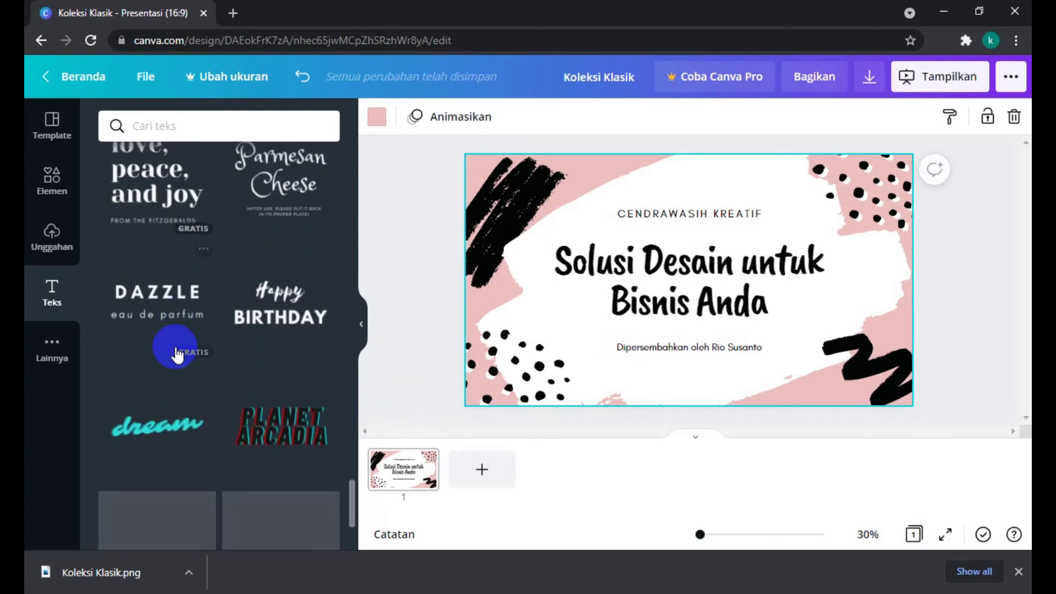
scroll(177, 355, "down", 3)
scroll(177, 355, "down", 3)
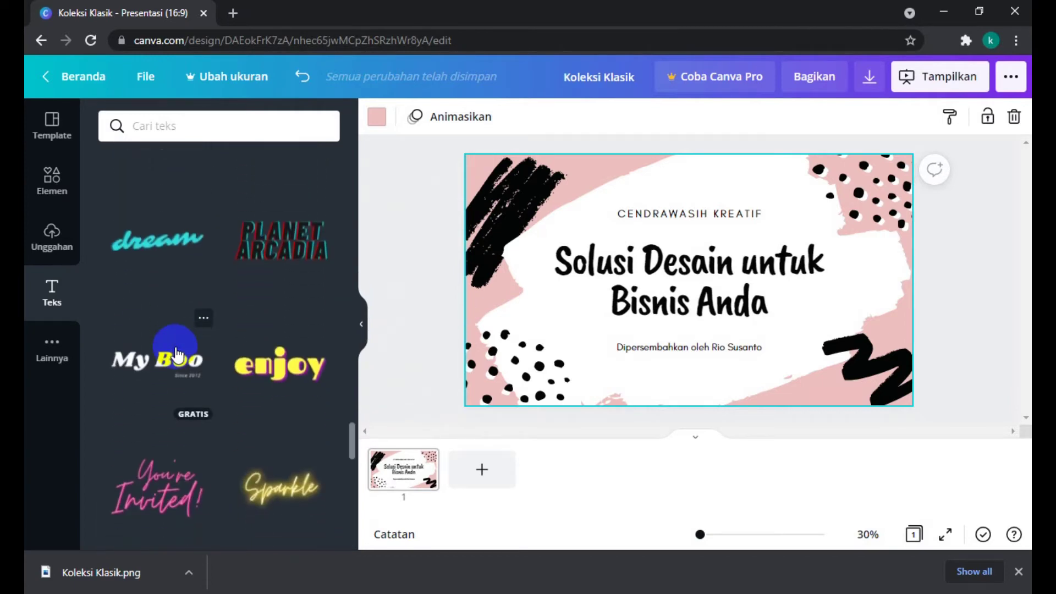
scroll(177, 354, "down", 7)
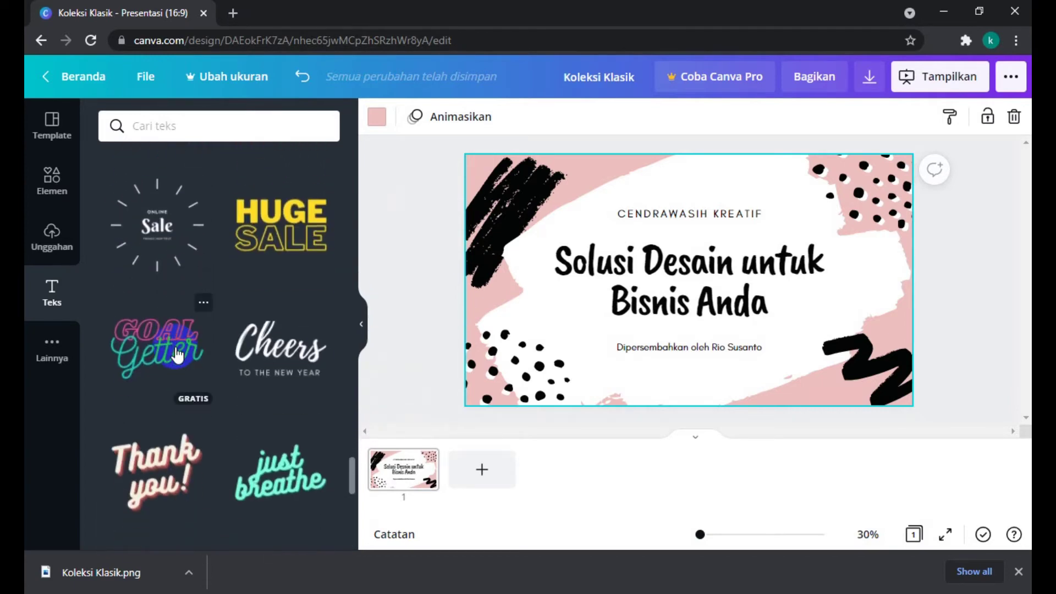
scroll(177, 354, "down", 7)
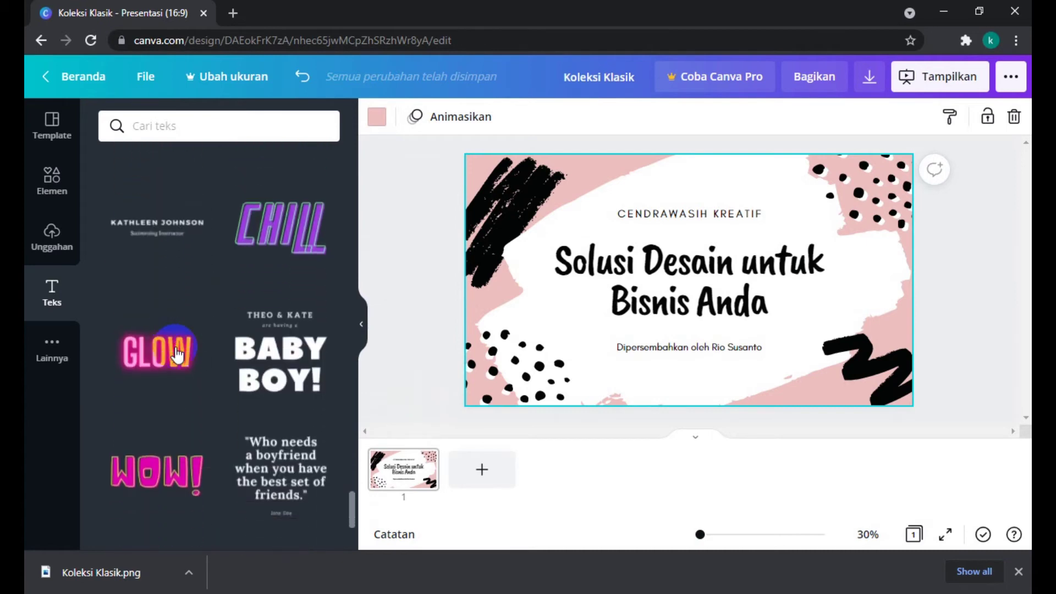
scroll(177, 355, "down", 7)
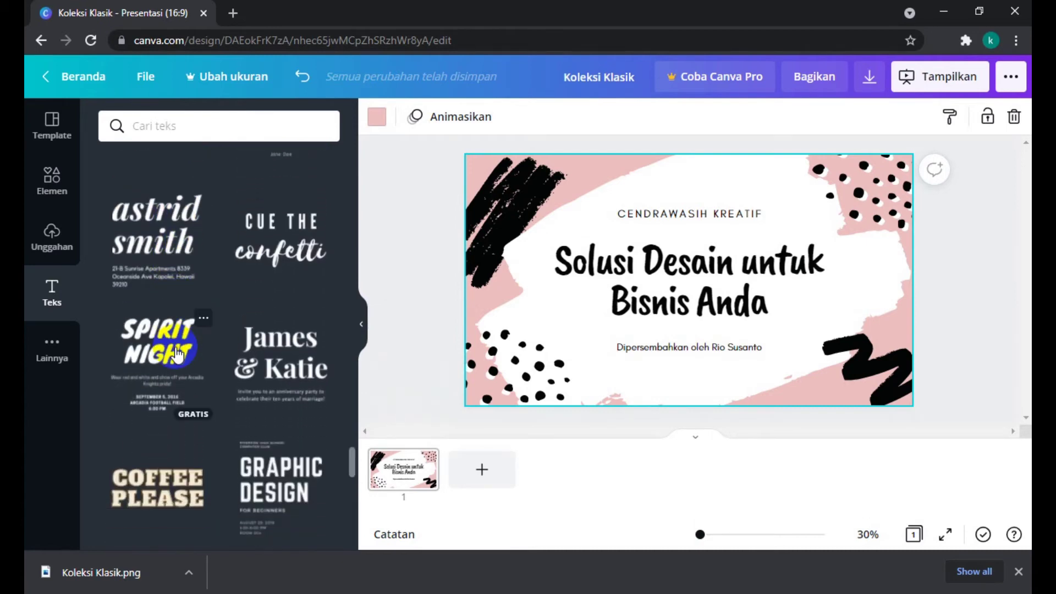
scroll(177, 355, "down", 7)
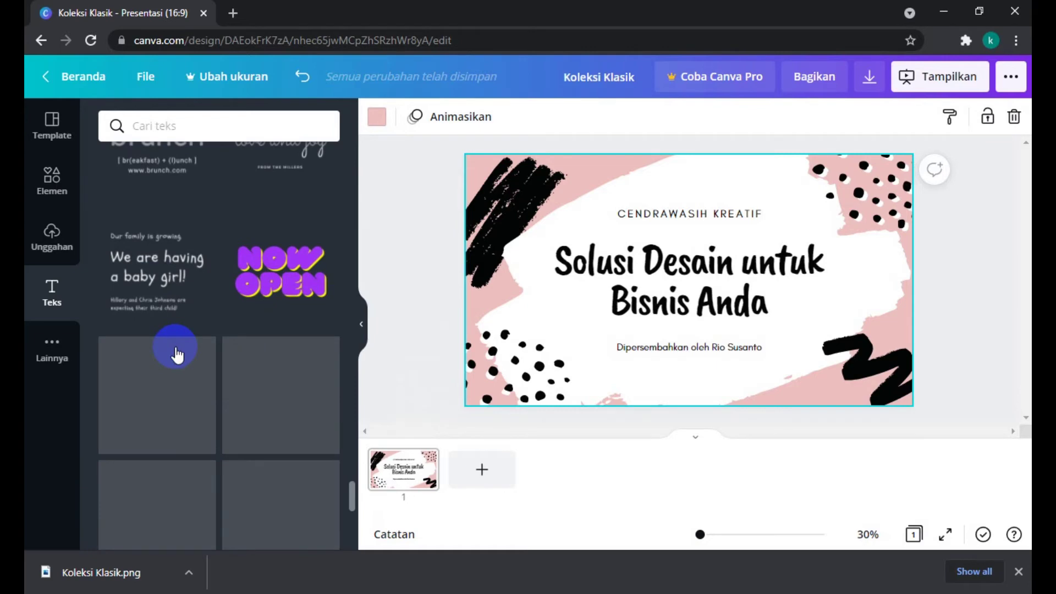
scroll(177, 355, "down", 7)
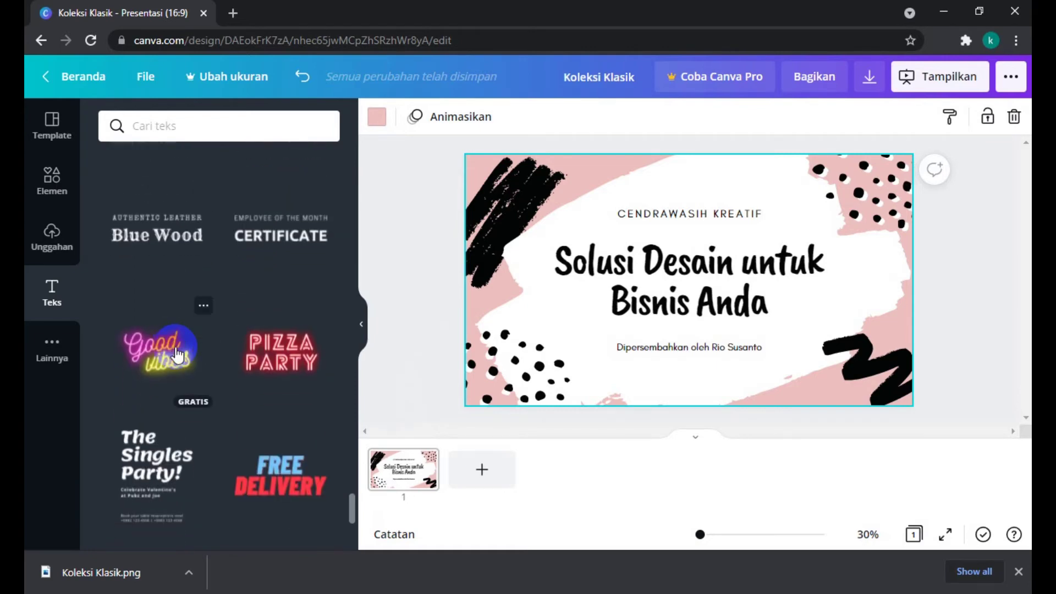
scroll(177, 355, "down", 6)
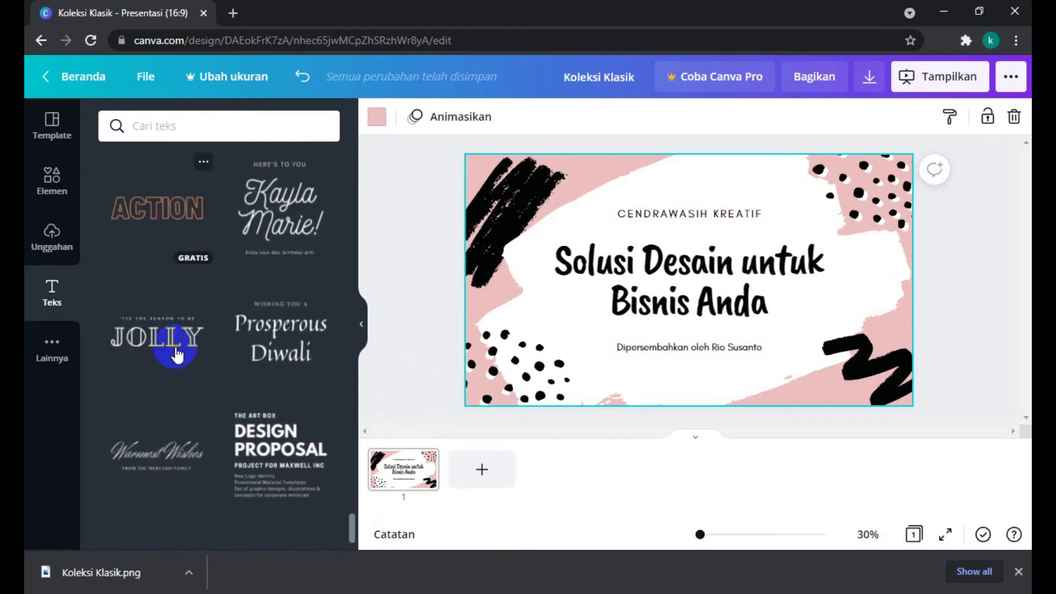
scroll(176, 354, "down", 6)
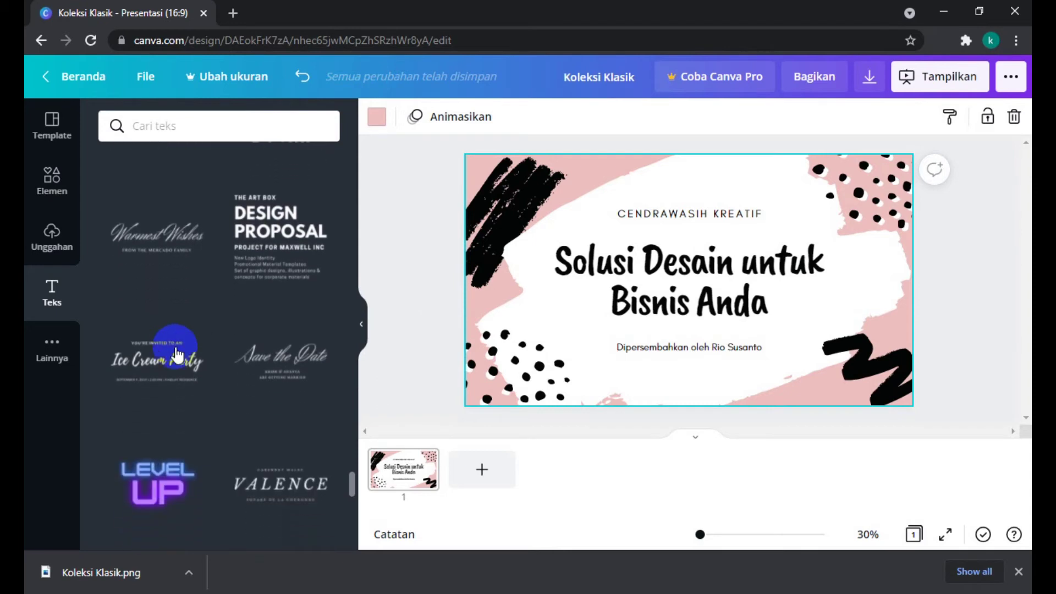
scroll(177, 355, "down", 7)
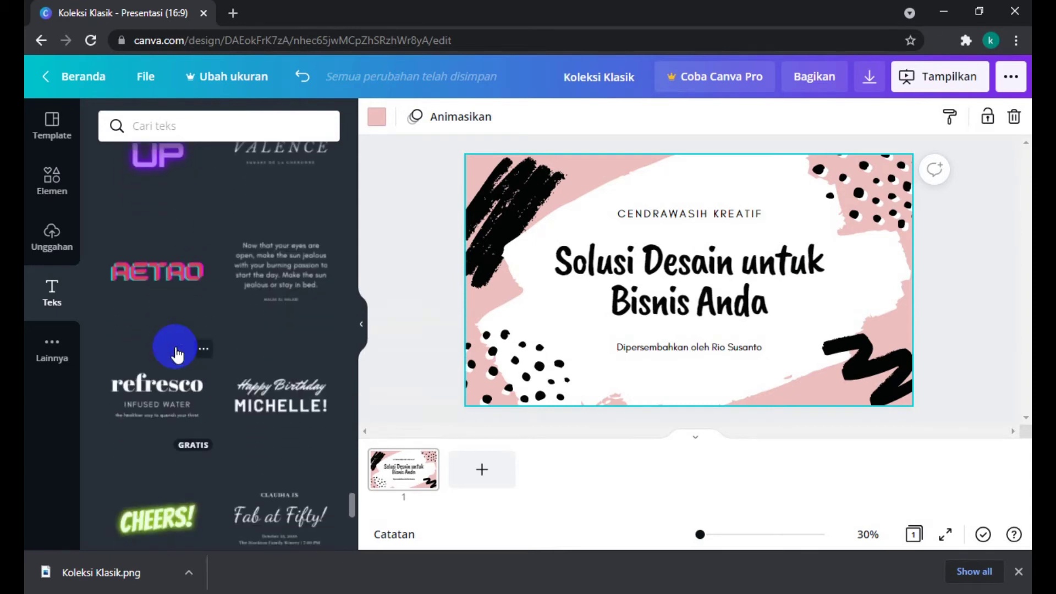
scroll(177, 355, "down", 6)
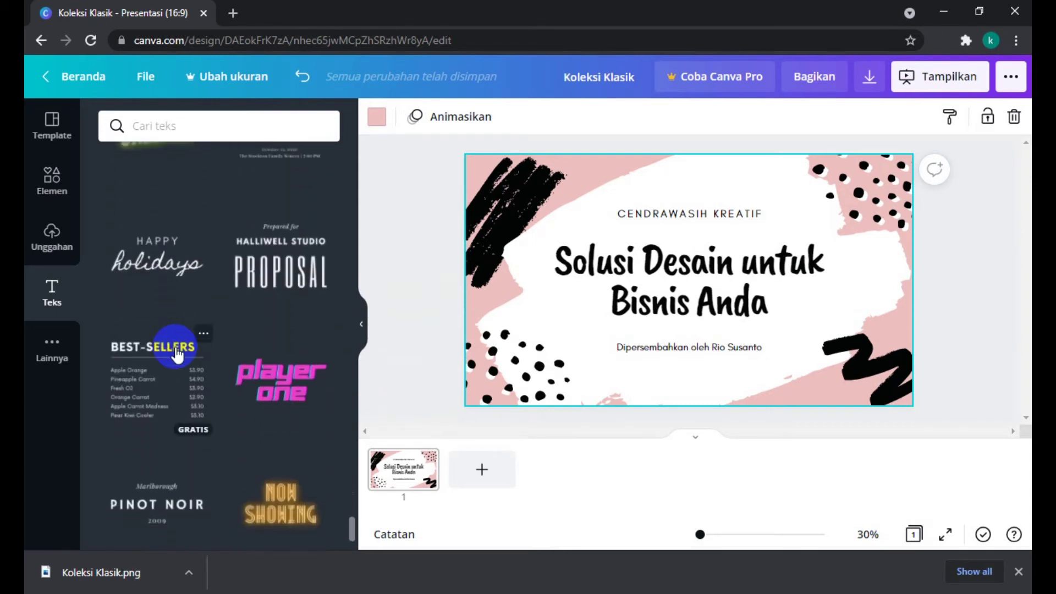
Step: Look further through the ready-made text combinations offered for the slide
scroll(177, 355, "down", 5)
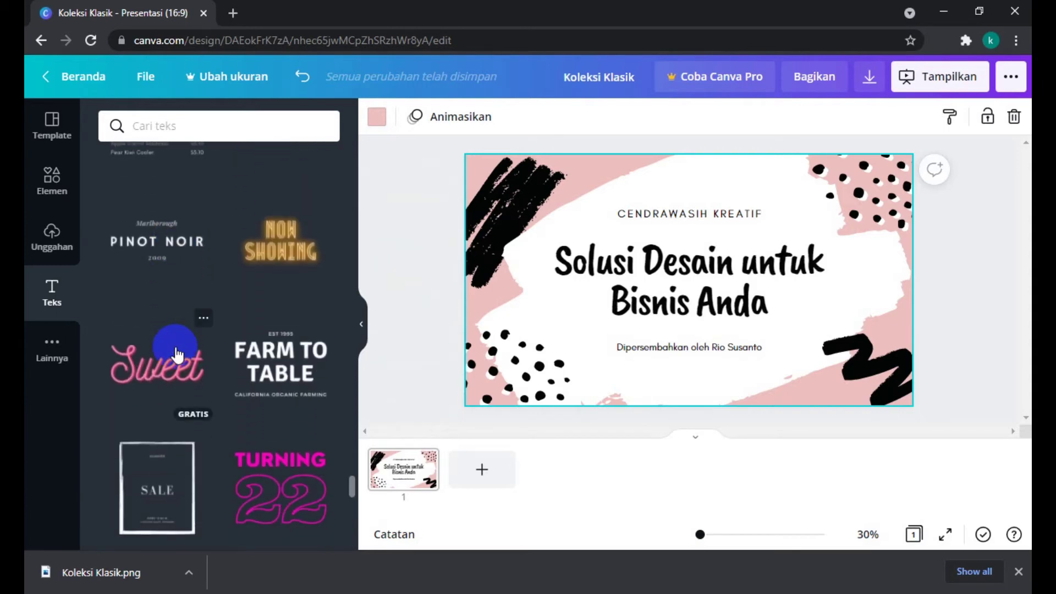
scroll(178, 355, "down", 7)
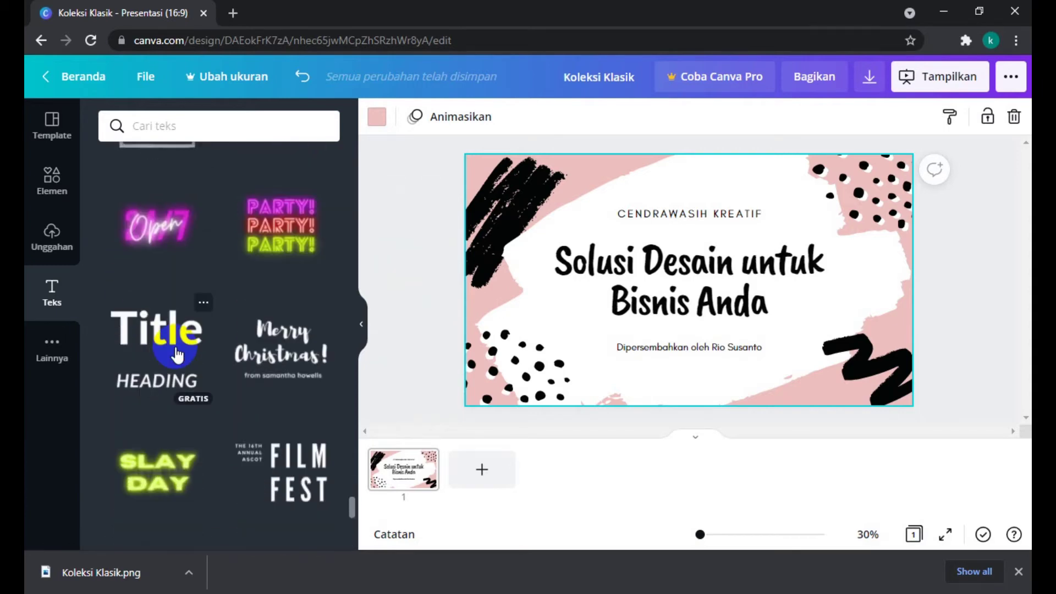
scroll(177, 355, "down", 10)
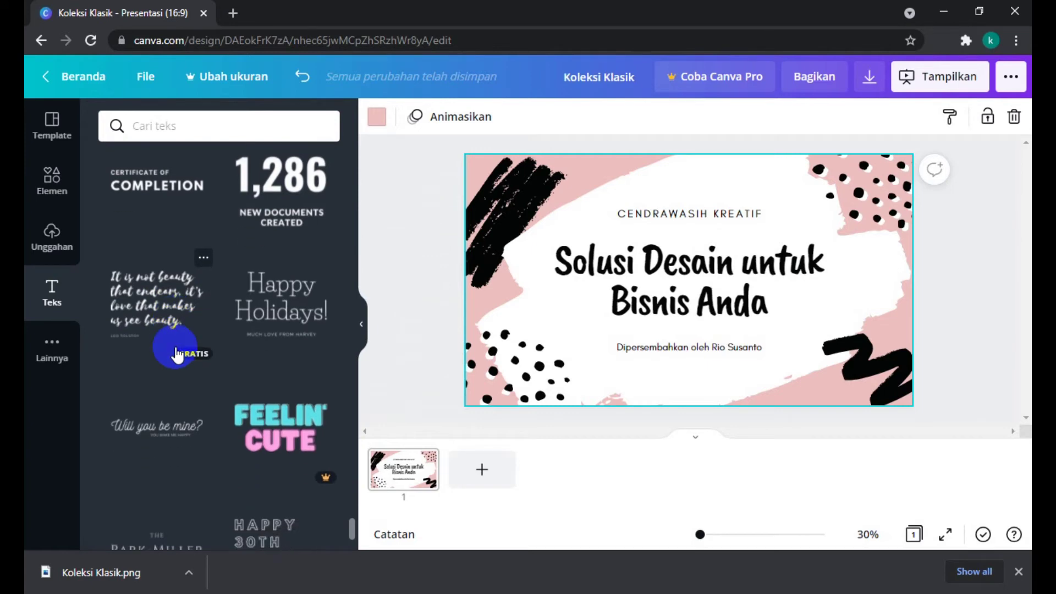
scroll(177, 354, "down", 7)
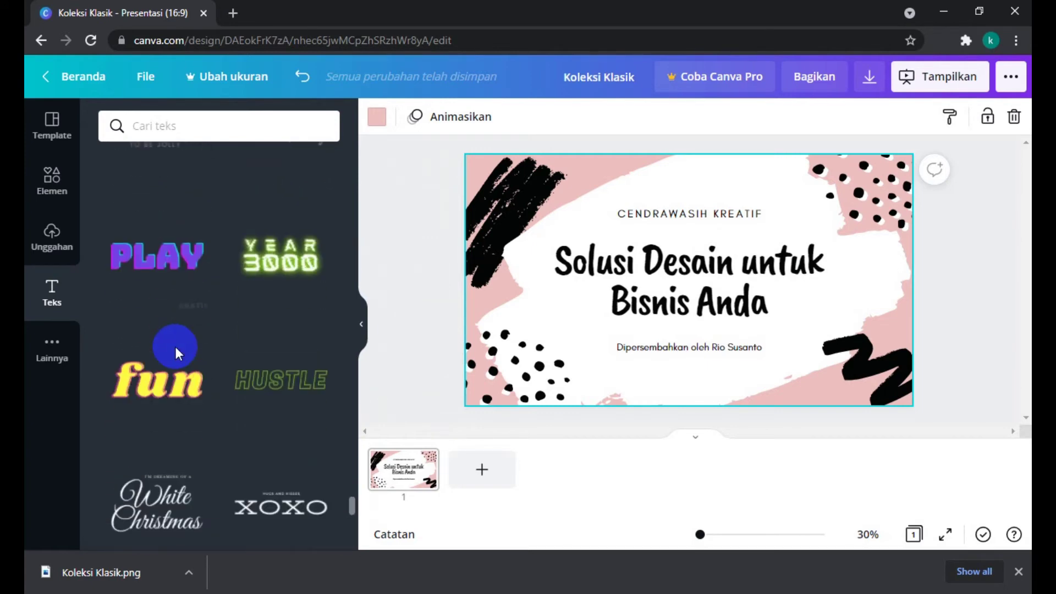
scroll(177, 354, "down", 3)
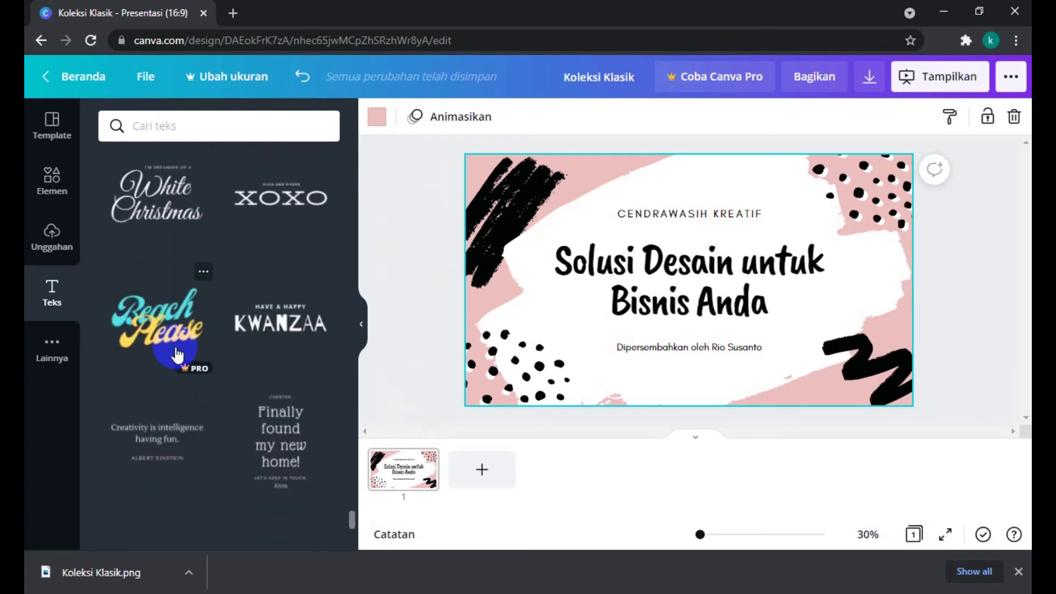
scroll(177, 355, "down", 4)
scroll(177, 355, "down", 4)
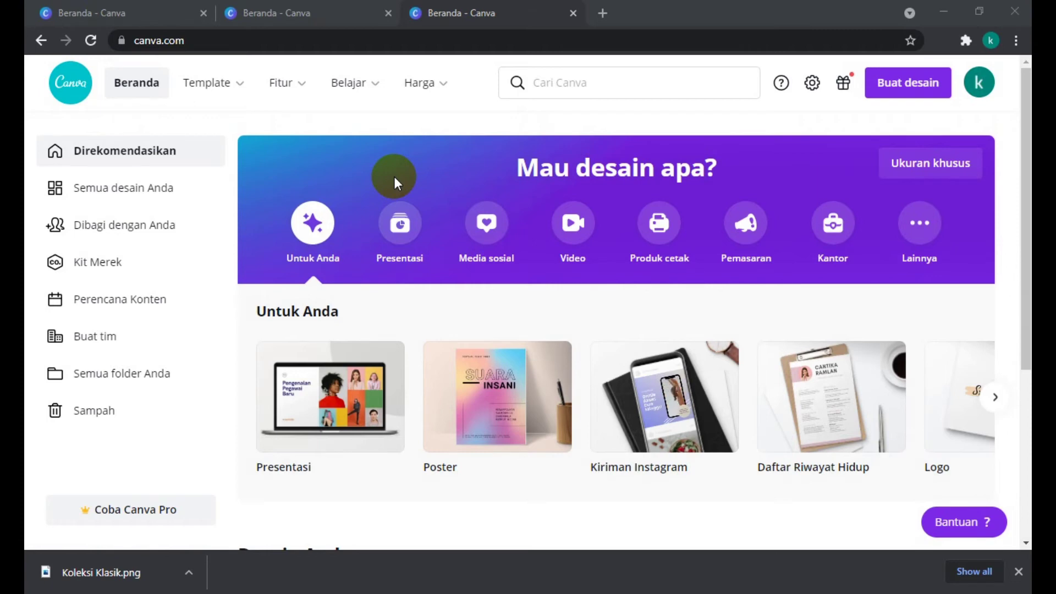
Step: On the Canva home page, examine the design types offered under Presentasi and the popular ones under Media sosial
left_click(399, 227)
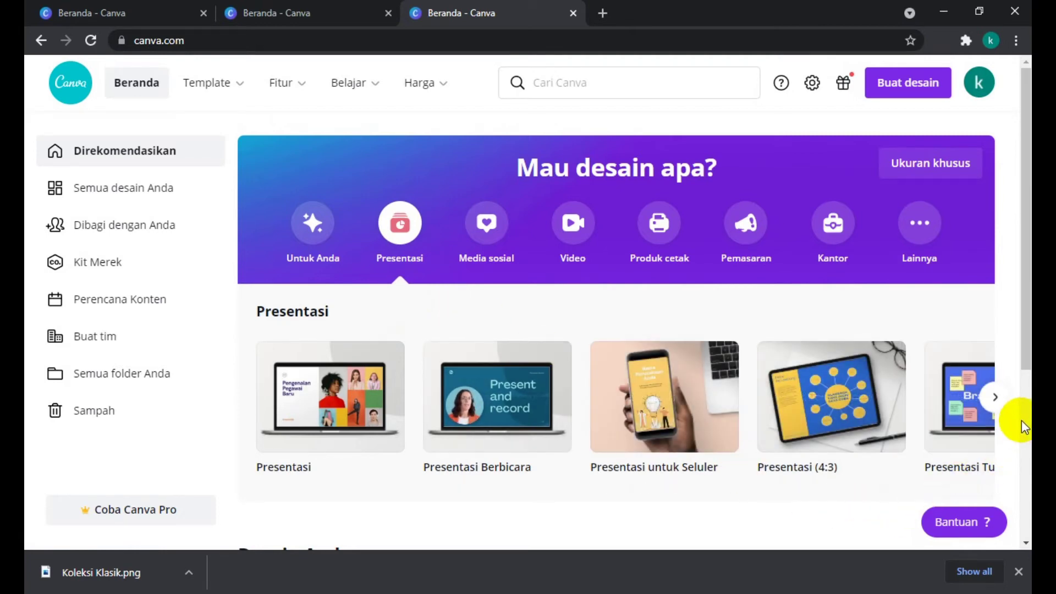
left_click(997, 398)
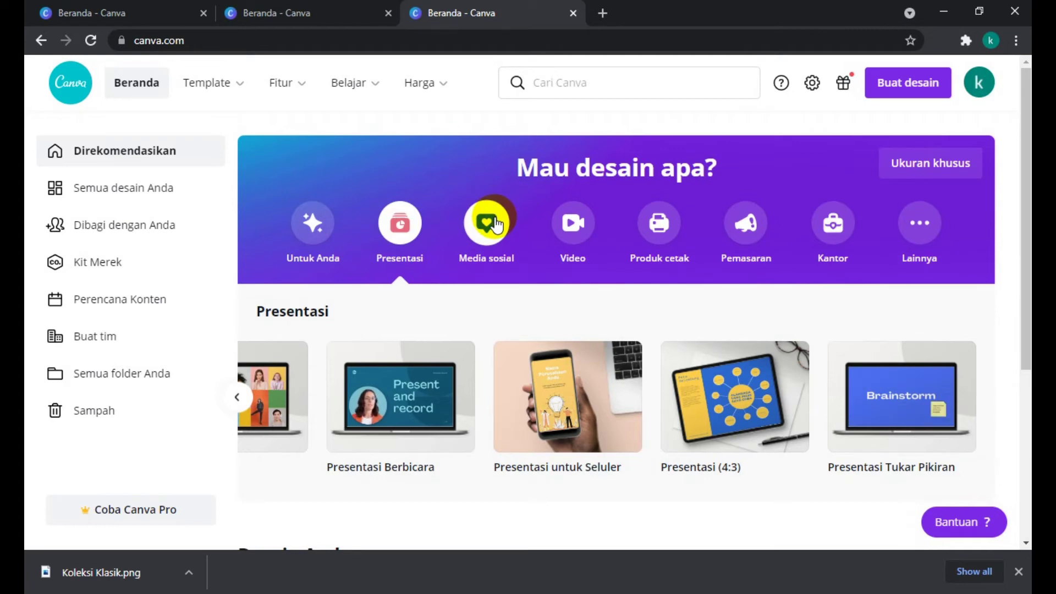
left_click(495, 225)
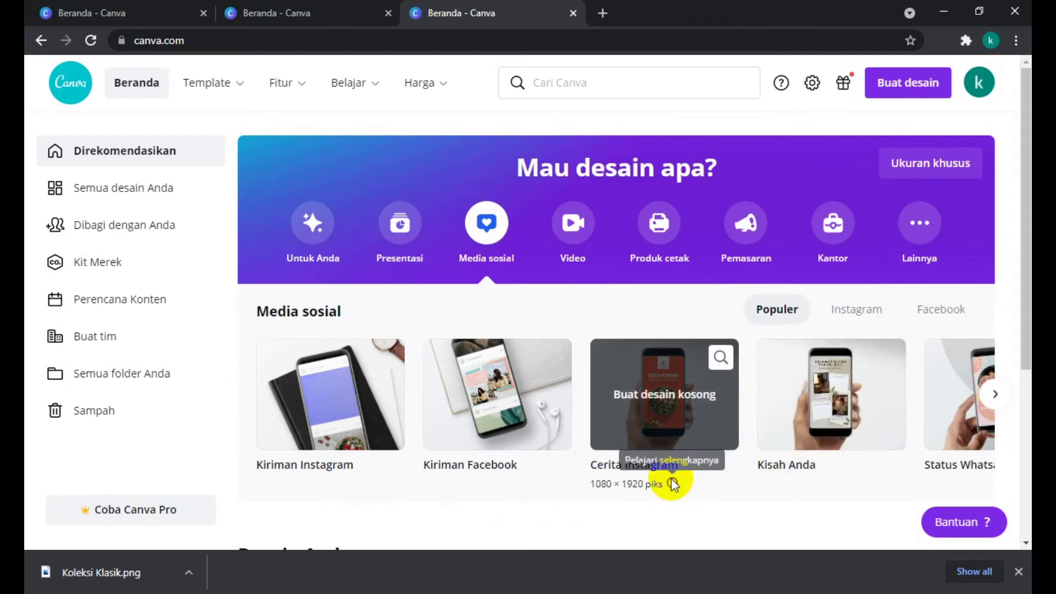
left_click(998, 396)
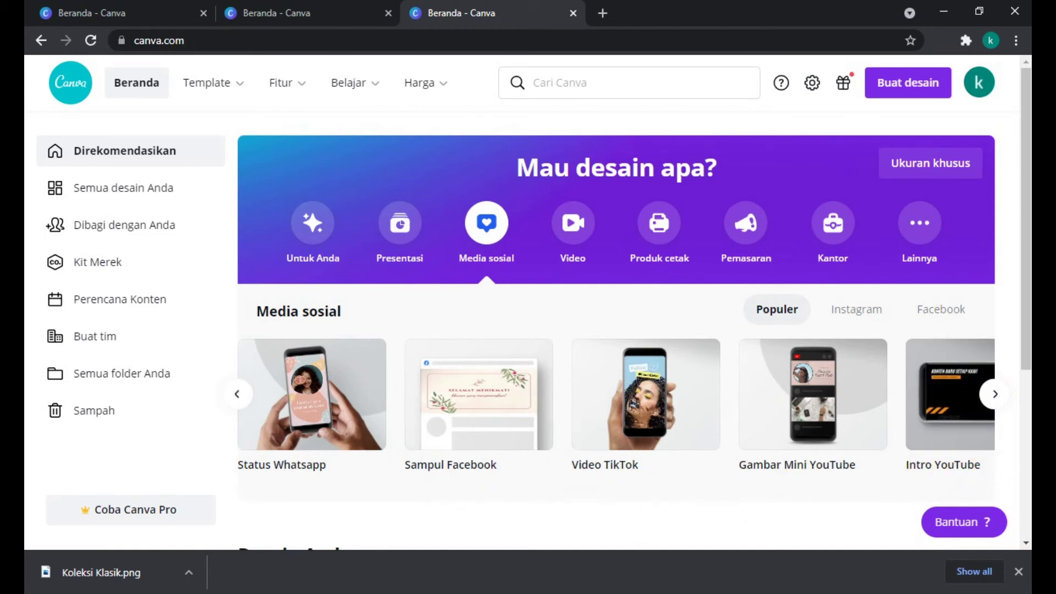
left_click(996, 401)
left_click(996, 395)
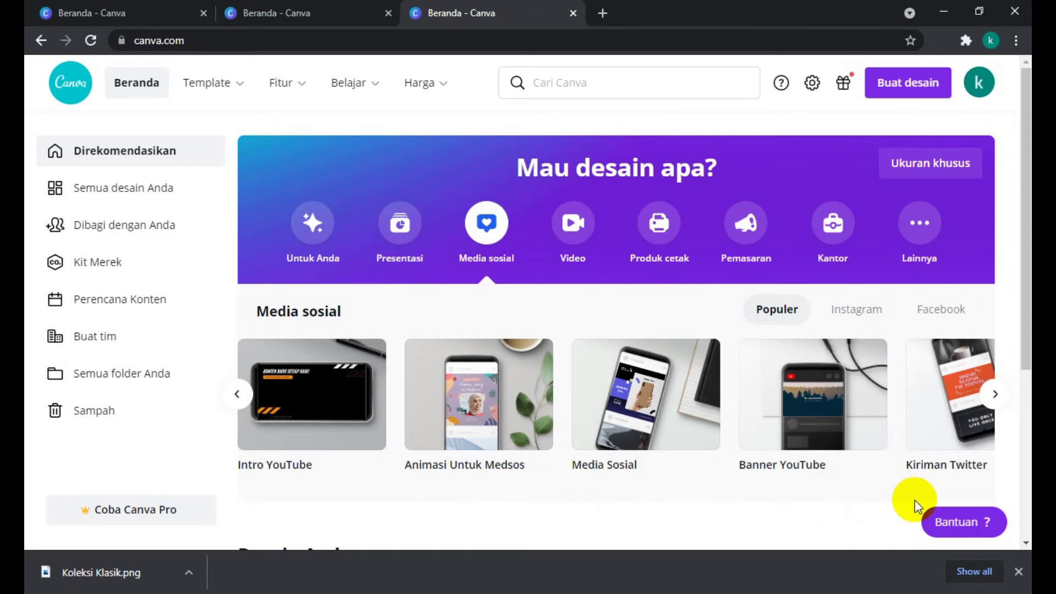
left_click(996, 396)
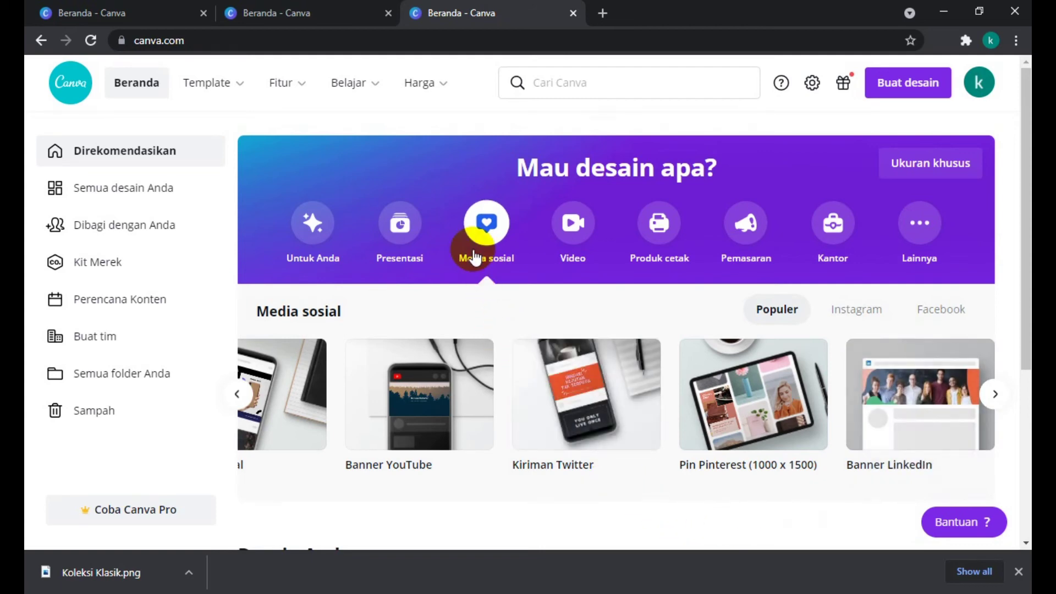
Step: Examine the design types in the Video category and the popular ones in the Produk cetak category
left_click(573, 225)
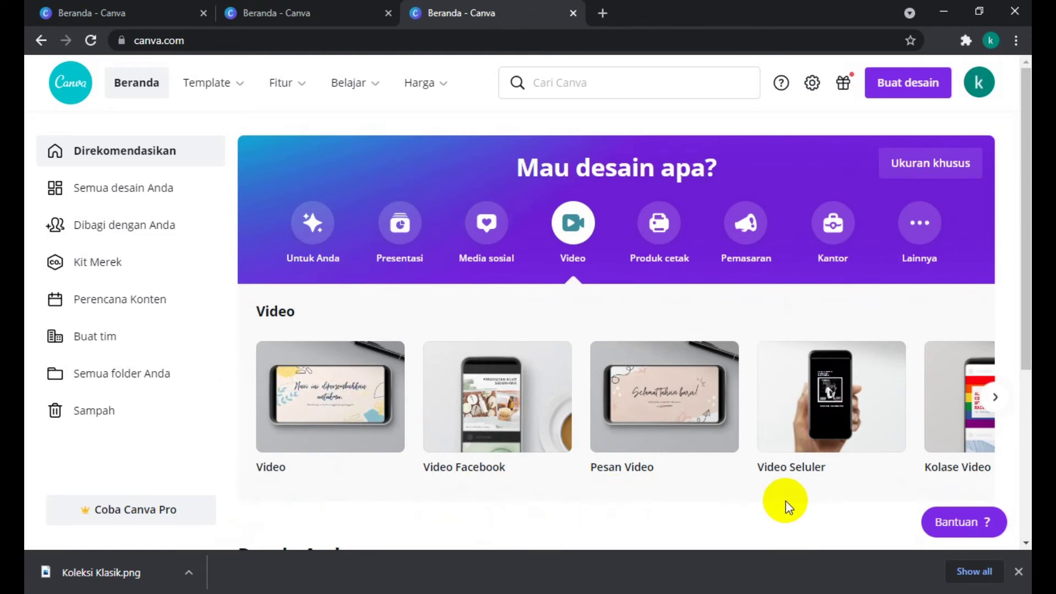
left_click(996, 400)
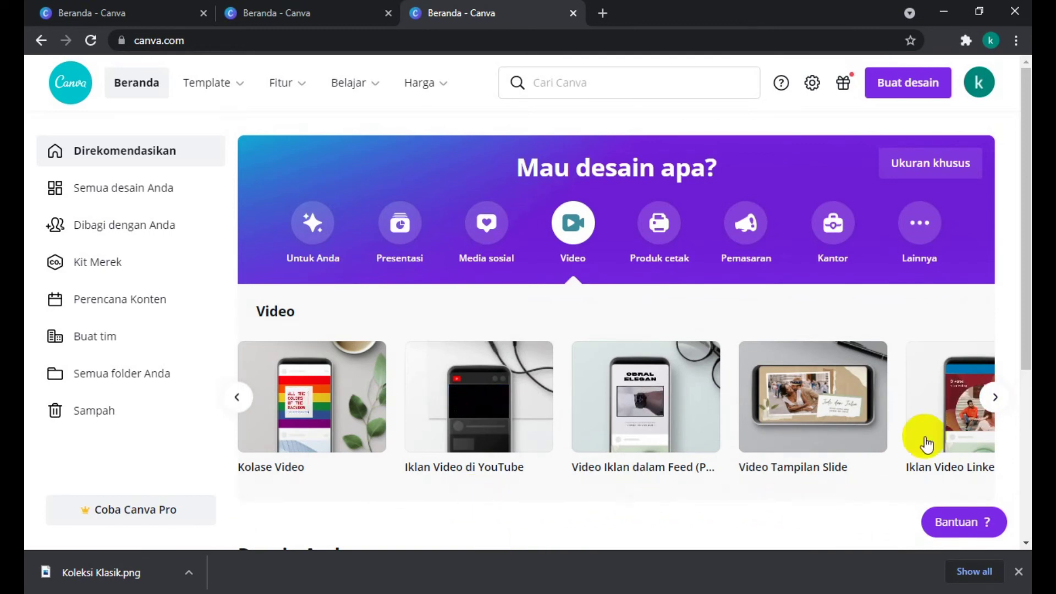
left_click(997, 407)
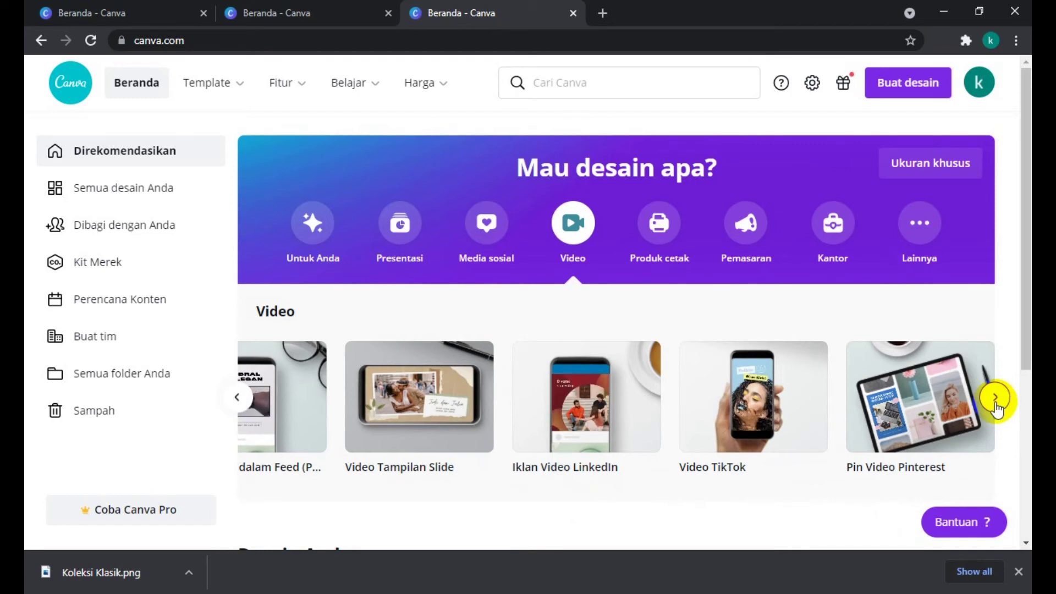
left_click(662, 235)
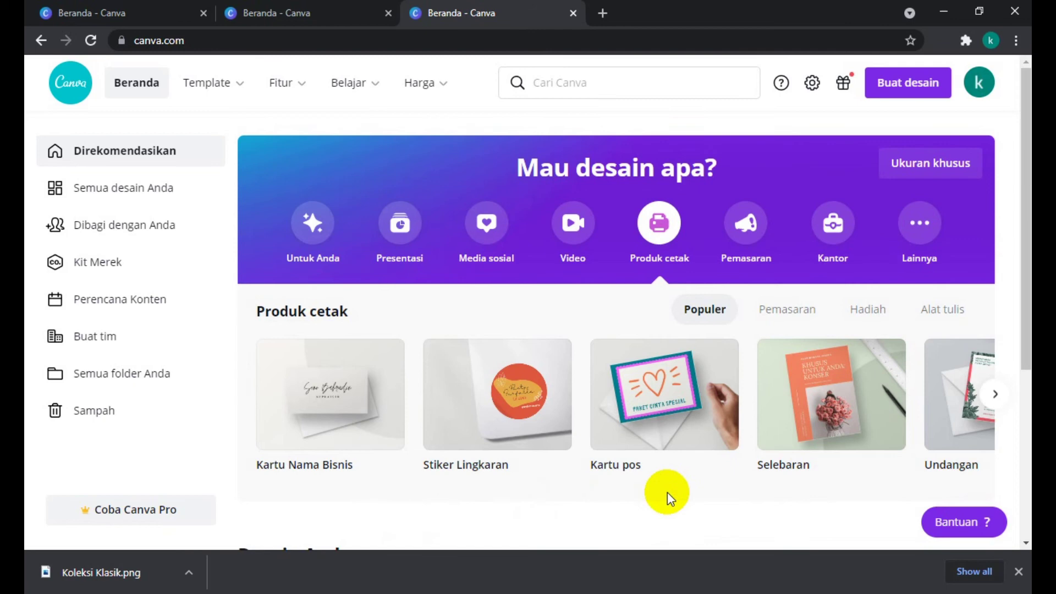
left_click(997, 395)
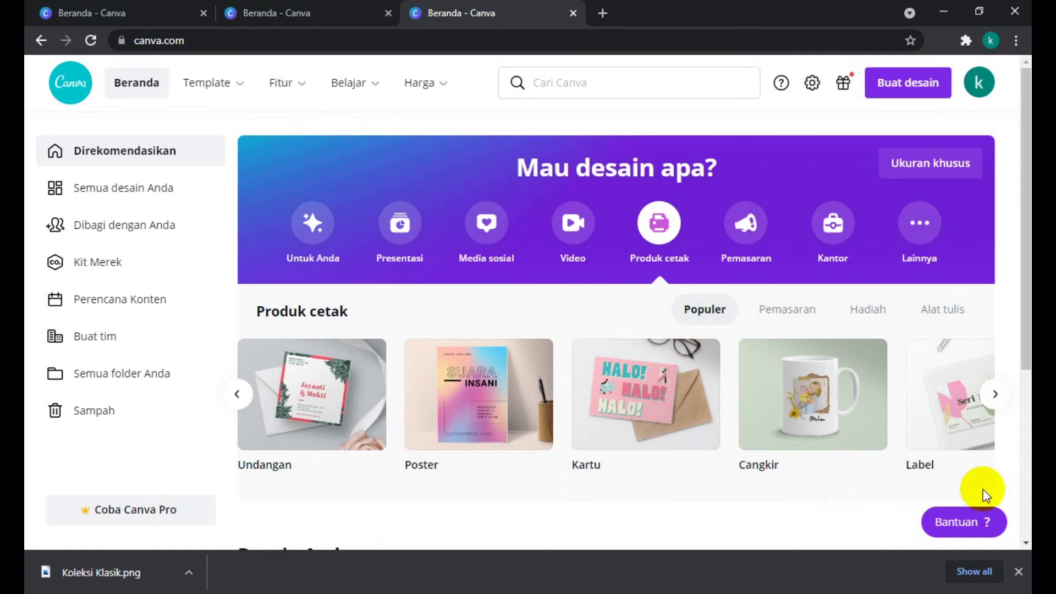
left_click(995, 394)
left_click(995, 394)
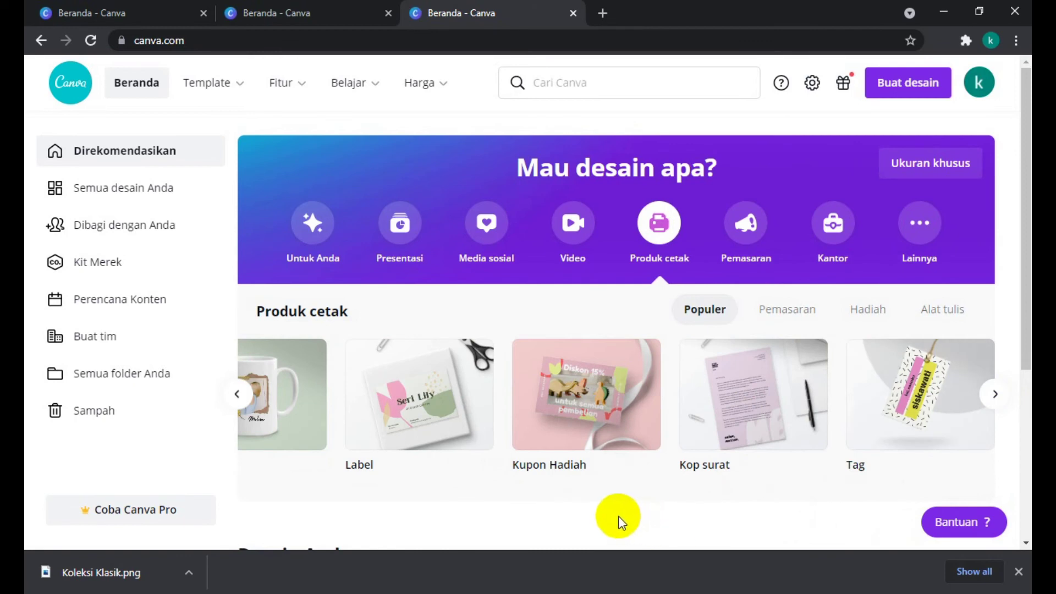
left_click(996, 397)
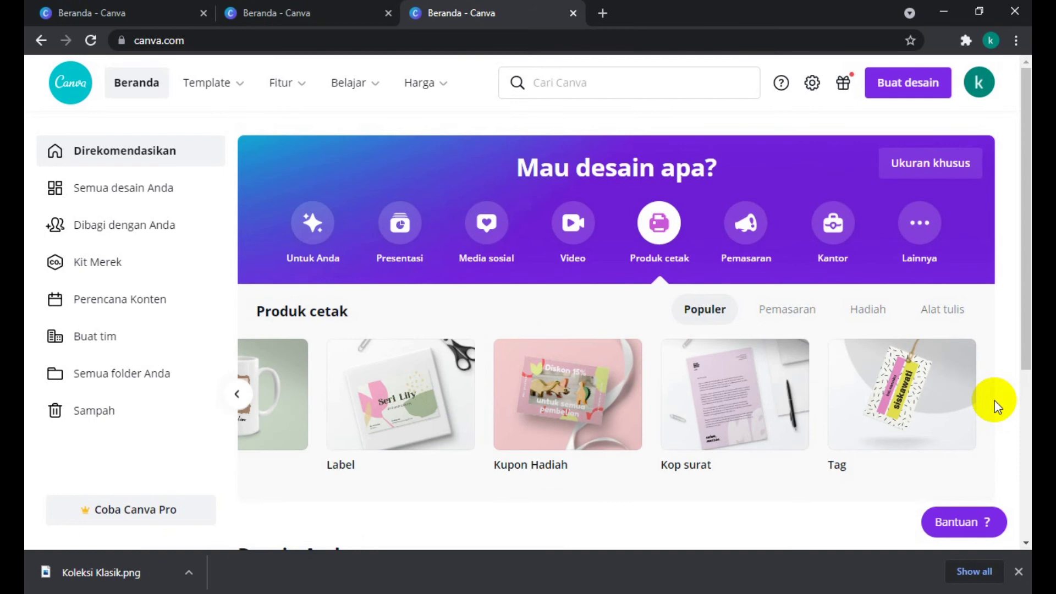
Step: Examine the popular design types under Pemasaran and the document types under Kantor
left_click(746, 227)
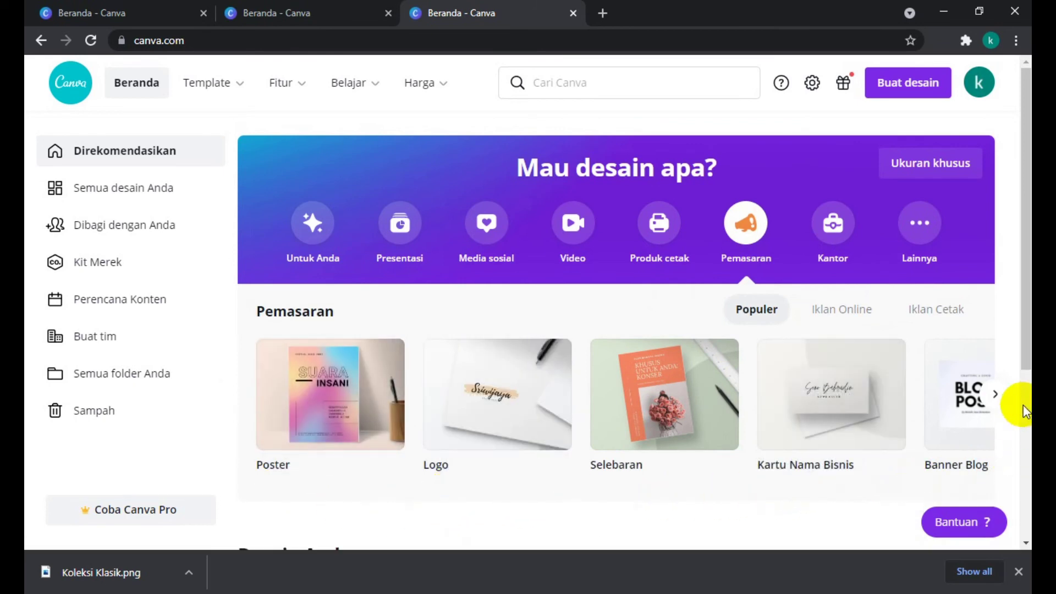
left_click(996, 393)
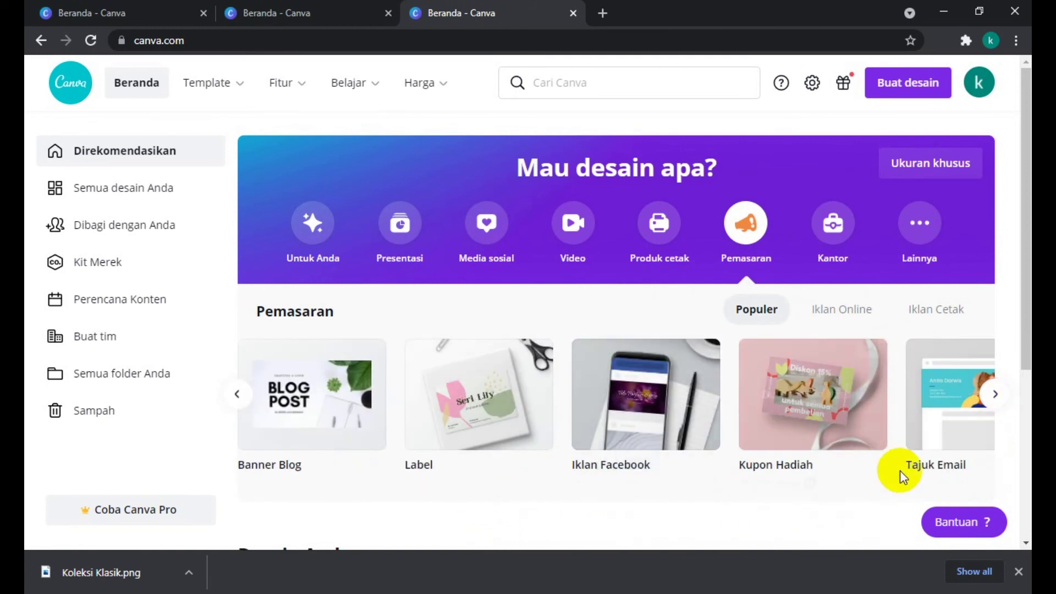
left_click(994, 395)
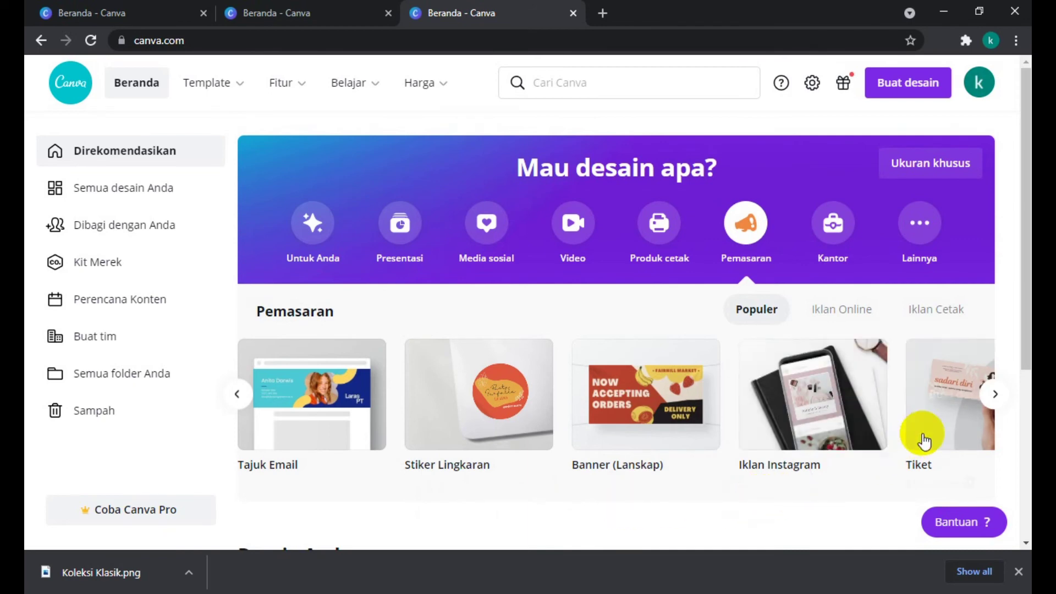
left_click(995, 395)
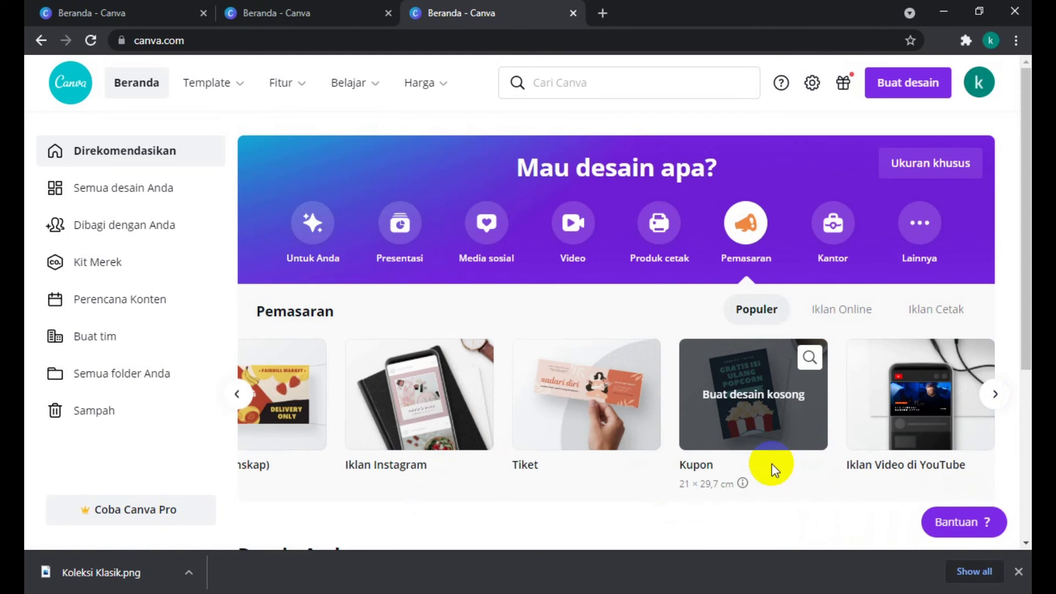
left_click(843, 245)
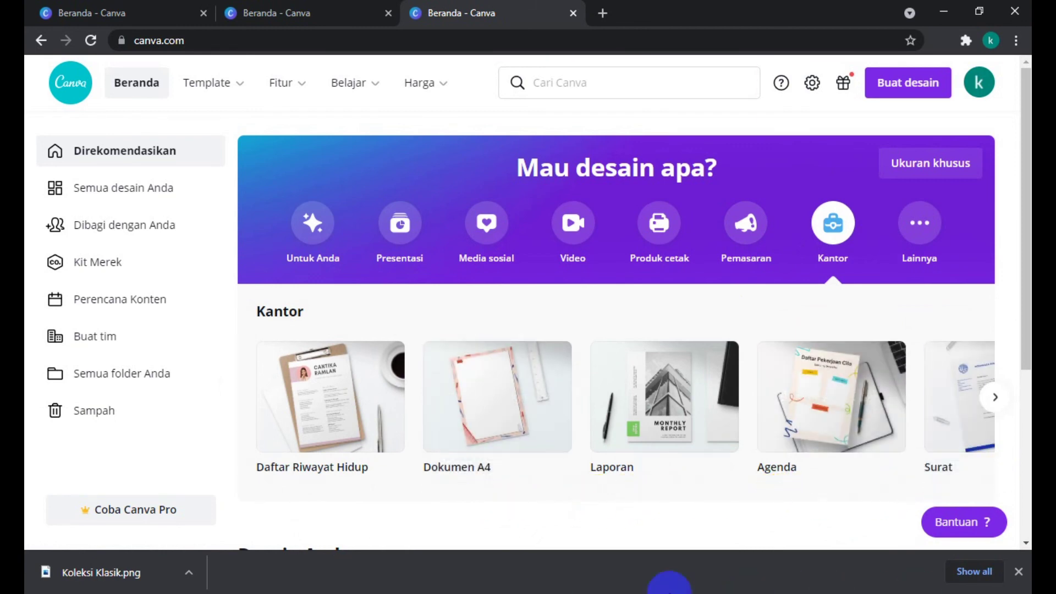
left_click(995, 397)
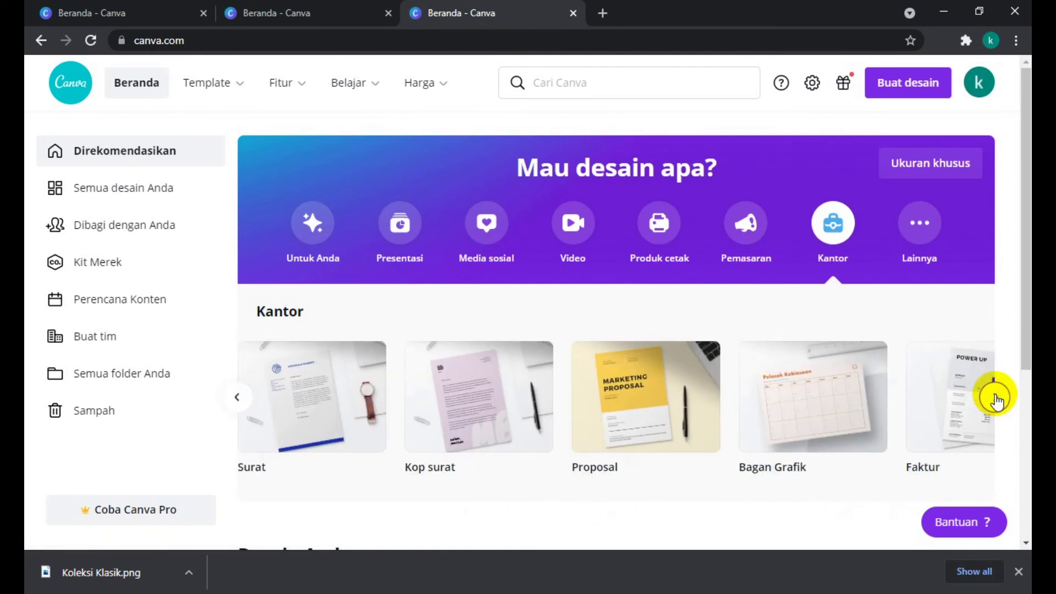
left_click(995, 397)
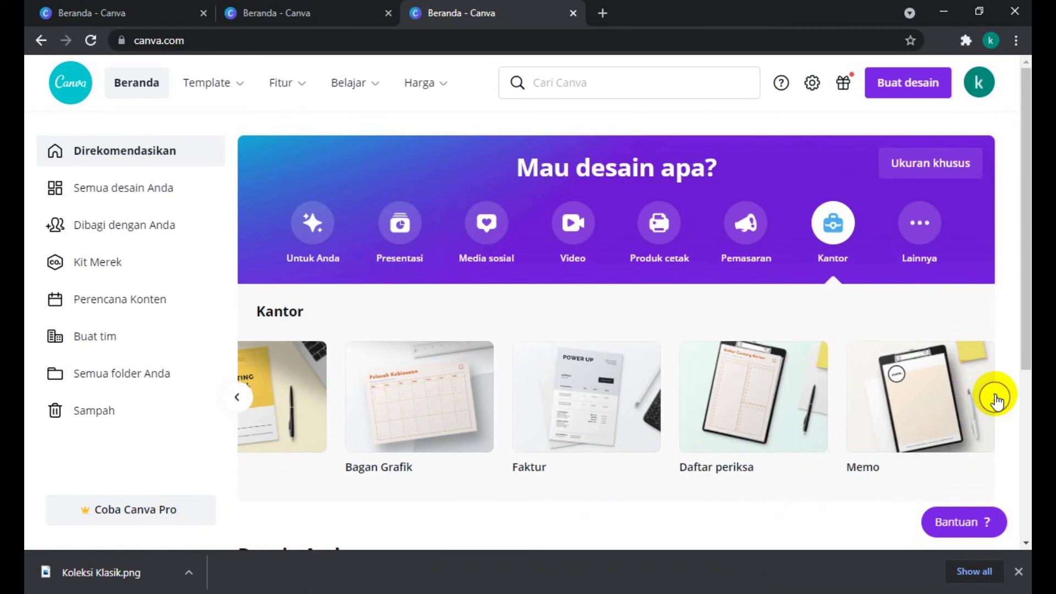
Step: Look through the remaining design types offered in the Lainnya category
left_click(919, 233)
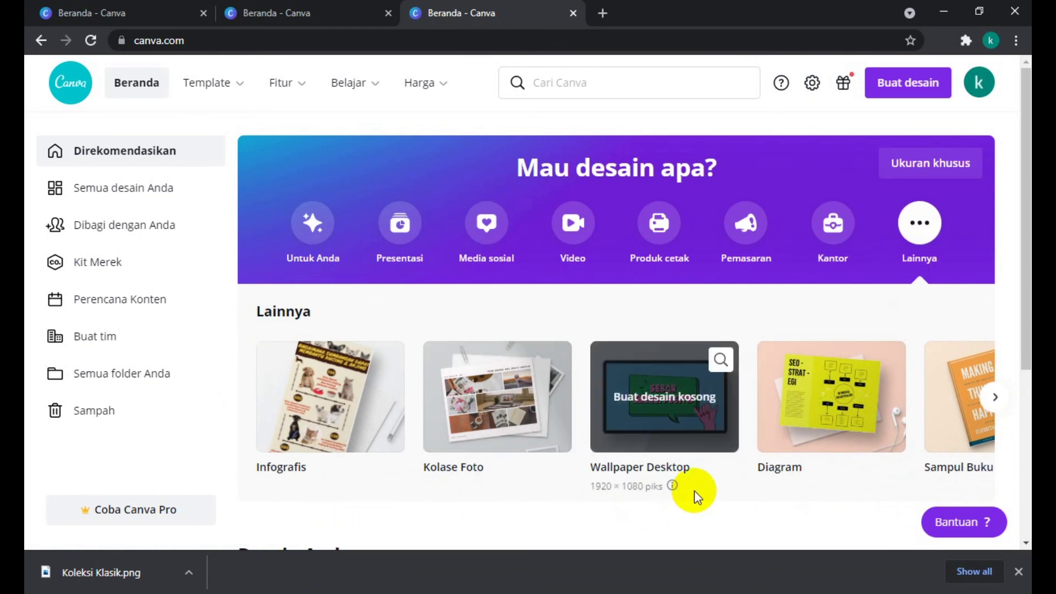
left_click(996, 399)
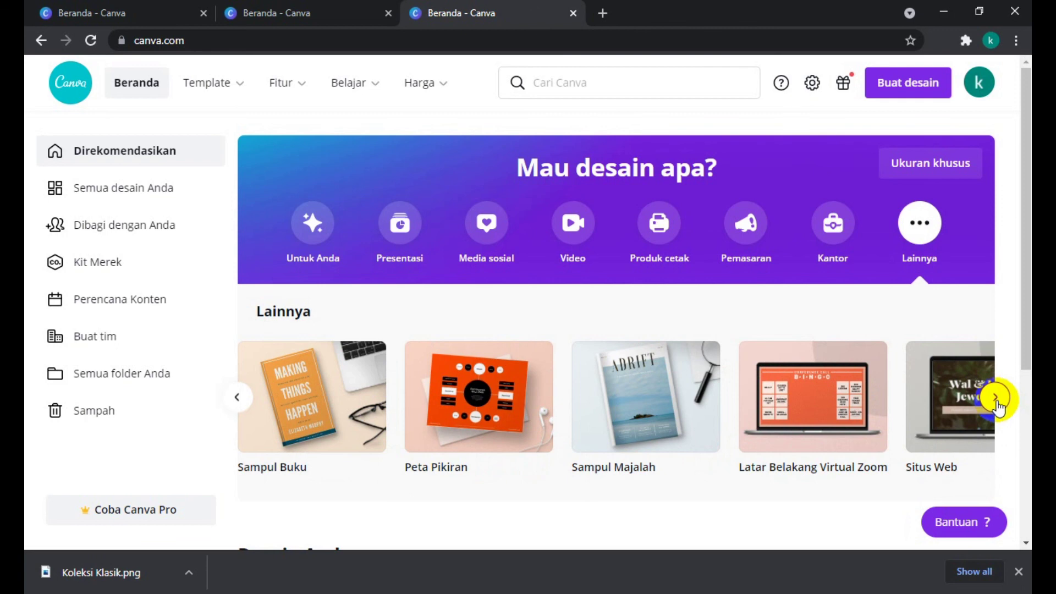
left_click(995, 398)
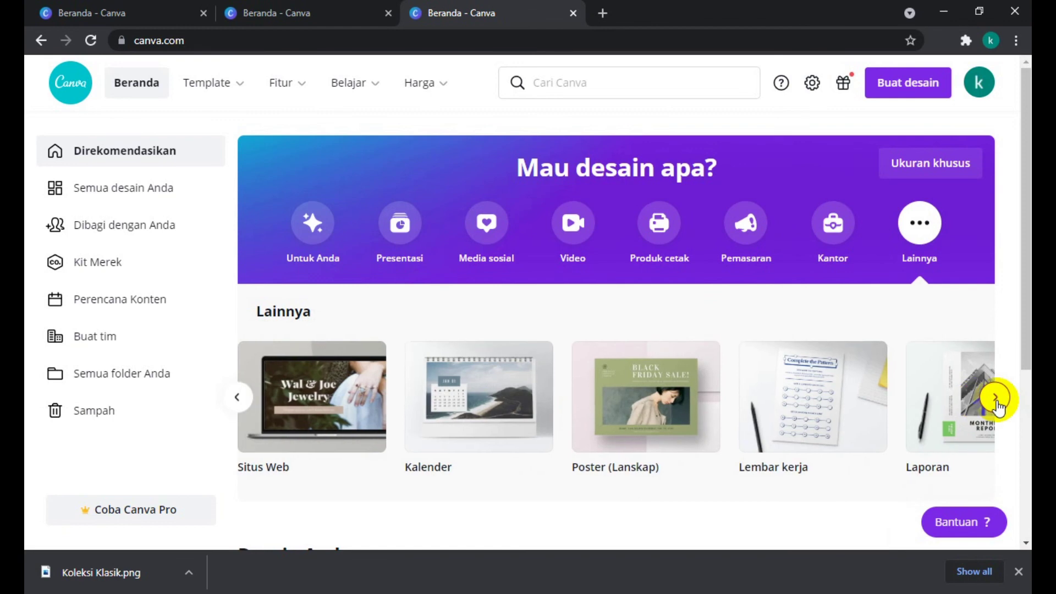
left_click(997, 400)
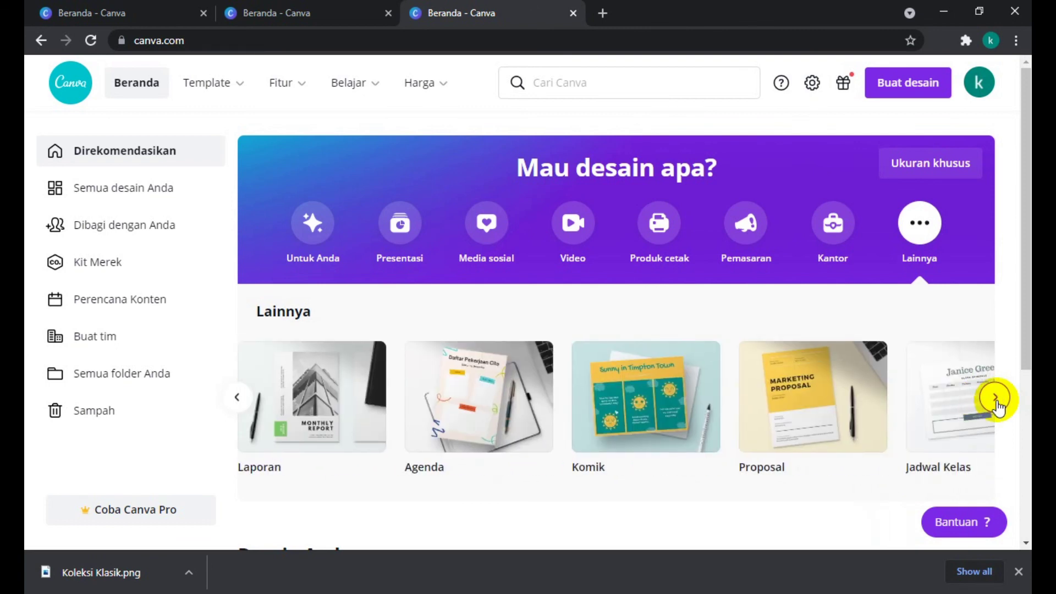
left_click(997, 400)
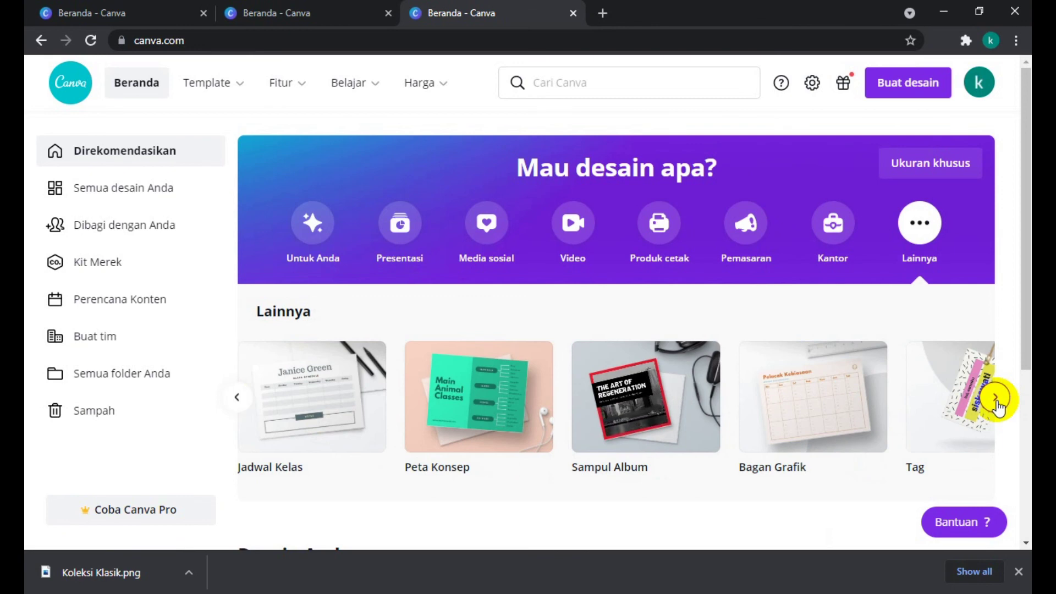
left_click(997, 401)
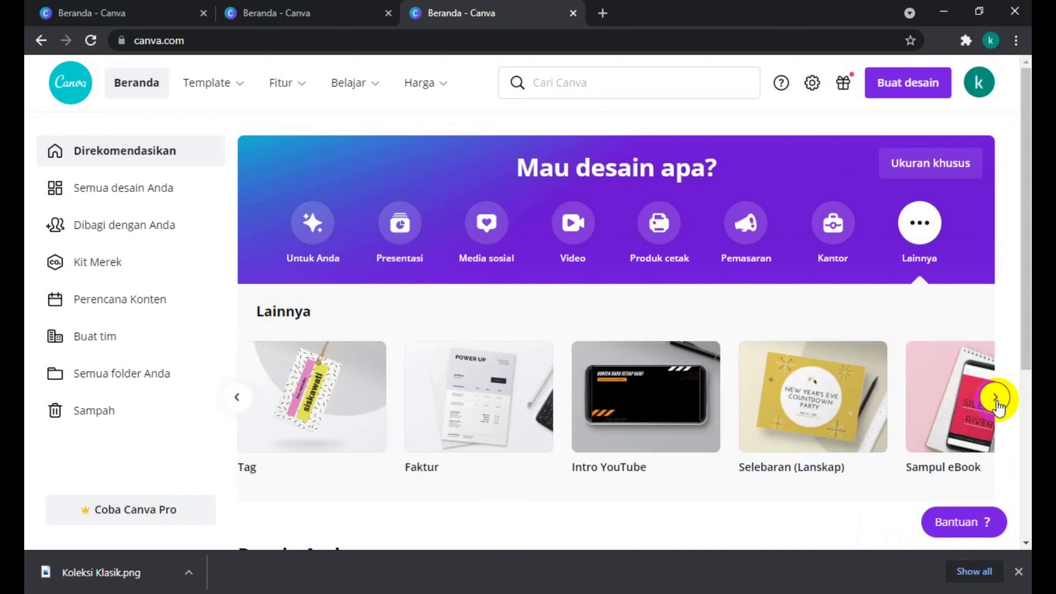